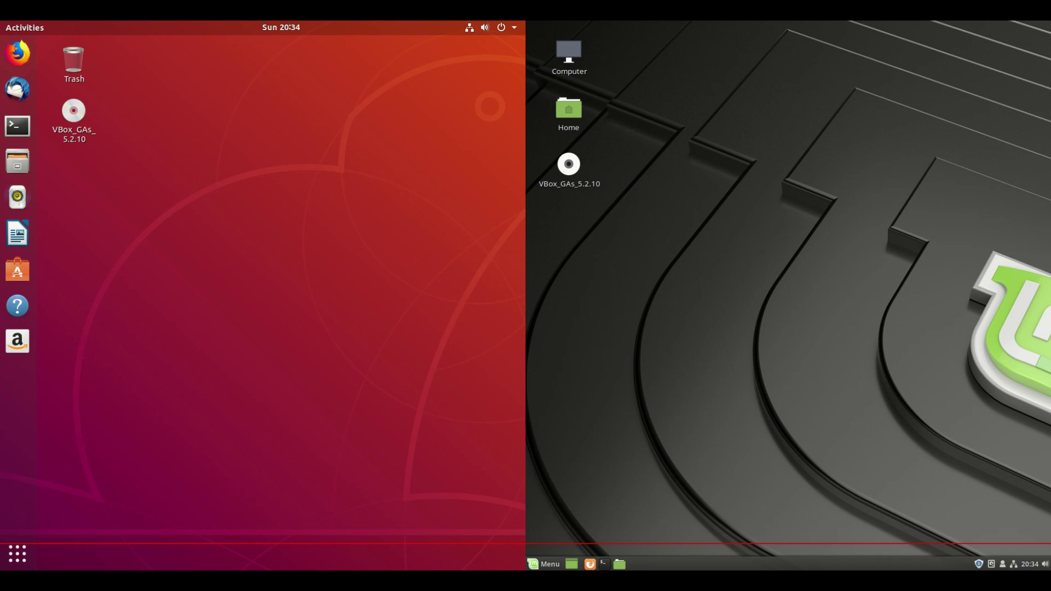
- Show Ubuntu's application grid and open the Mint Home folder from the Cinnamon desktop icon
{"action": "left_click", "coordinate": [17, 553]}
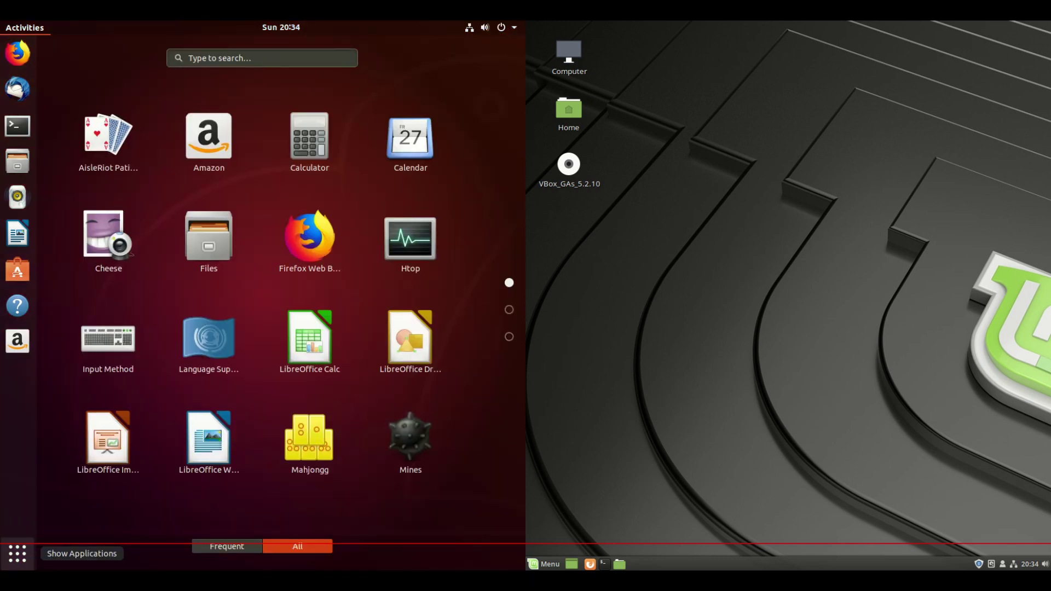
{"action": "left_click", "coordinate": [544, 564]}
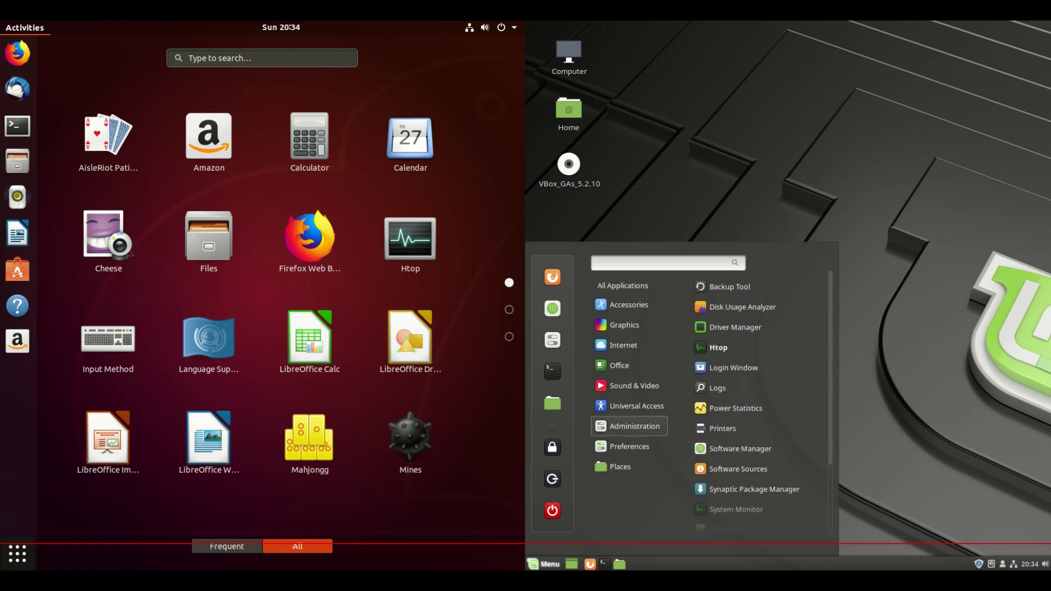
{"action": "left_click", "coordinate": [569, 112]}
{"action": "double_click", "coordinate": [568, 109]}
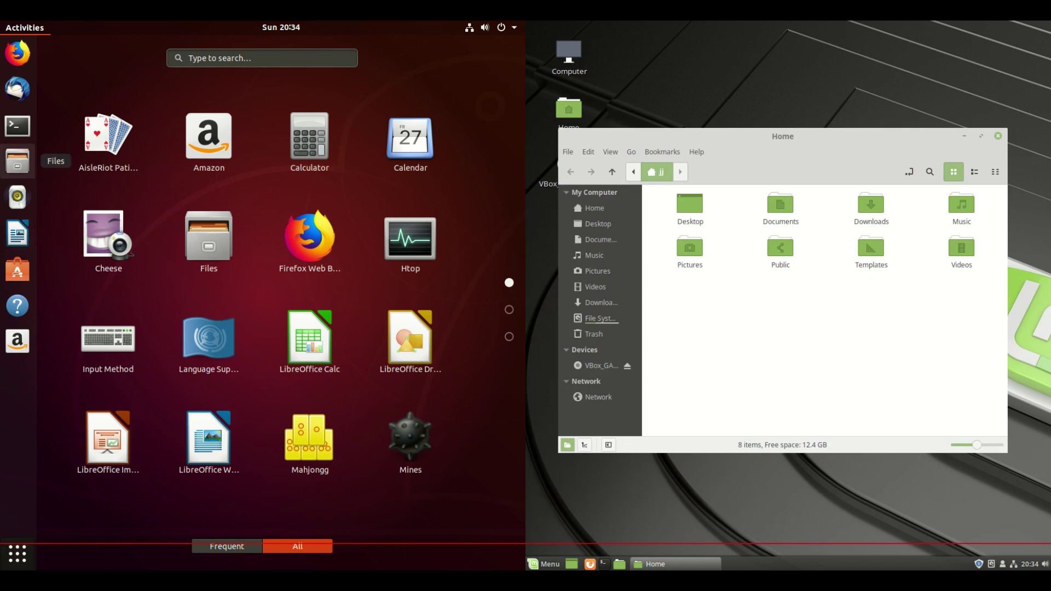
- Launch GNOME Files on Ubuntu to its Home folder and position it beside Mint's Nemo window
{"action": "left_click", "coordinate": [18, 161]}
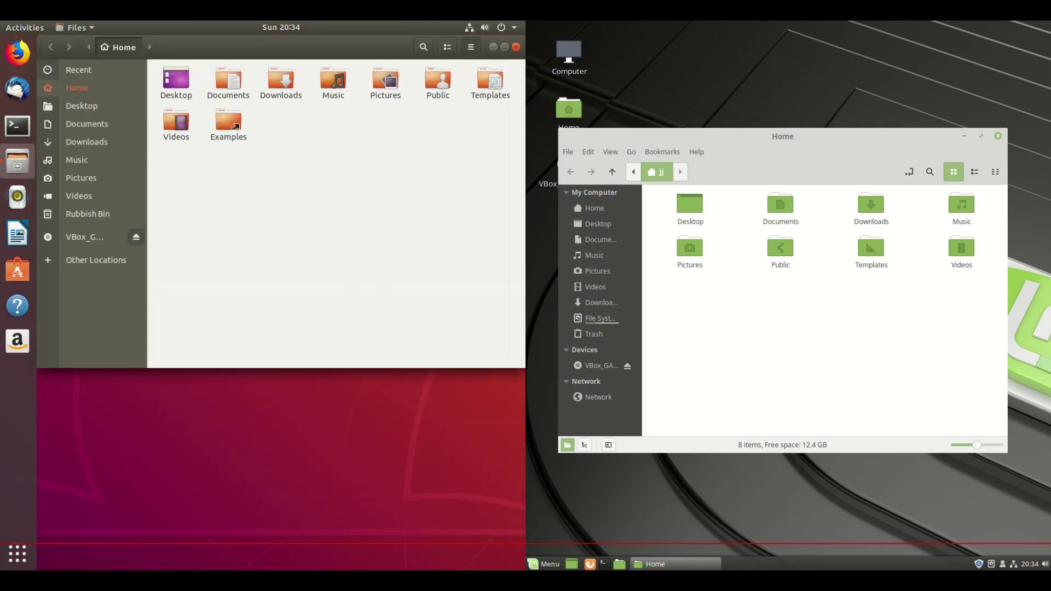
{"action": "left_click_drag", "start_coordinate": [282, 53], "coordinate": [282, 124]}
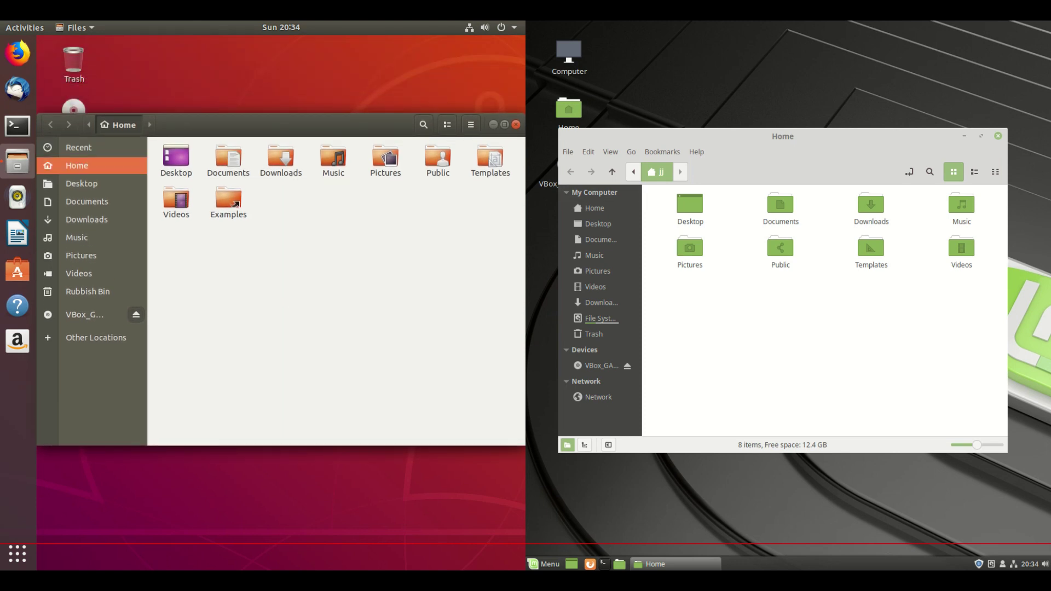
{"action": "right_click", "coordinate": [247, 224]}
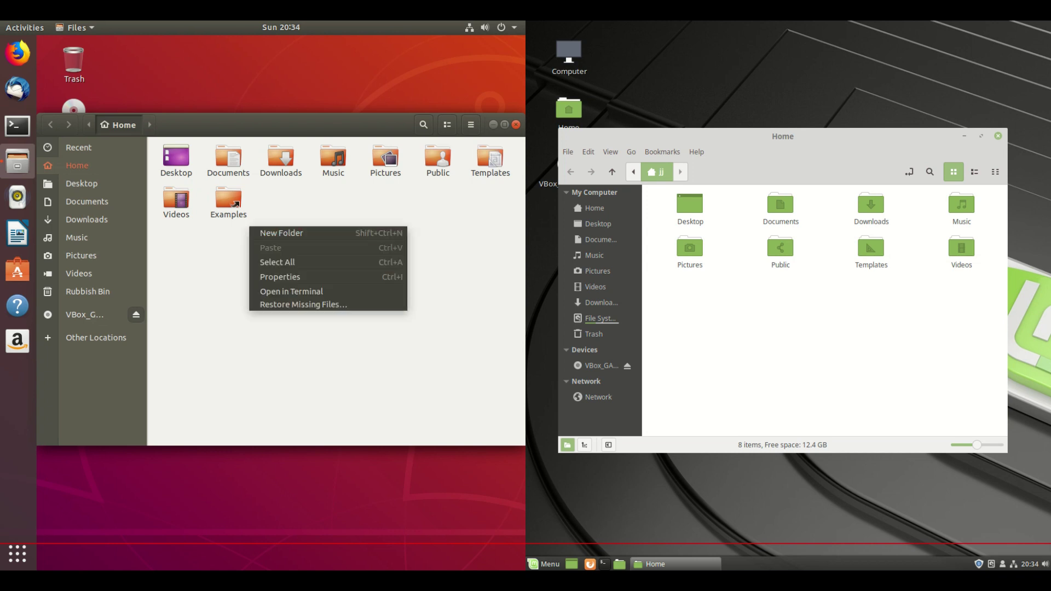
{"action": "left_click", "coordinate": [282, 203]}
{"action": "left_click_drag", "start_coordinate": [282, 125], "coordinate": [282, 98]}
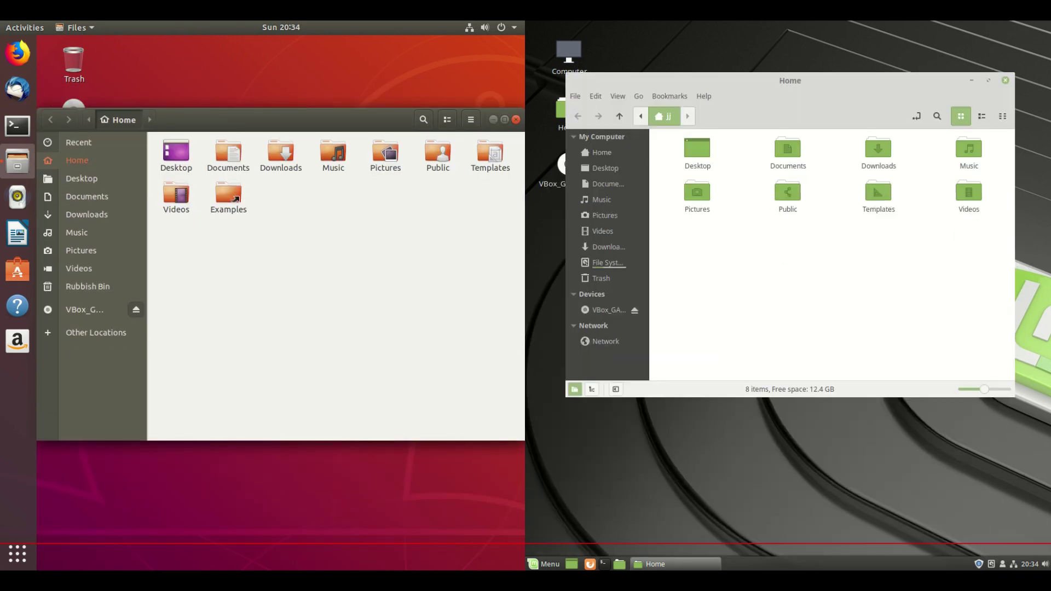
- Check Nemo's About (3.8.2) and Ubuntu Files' About (3.26.3), then close Ubuntu's Files window
{"action": "left_click", "coordinate": [704, 129]}
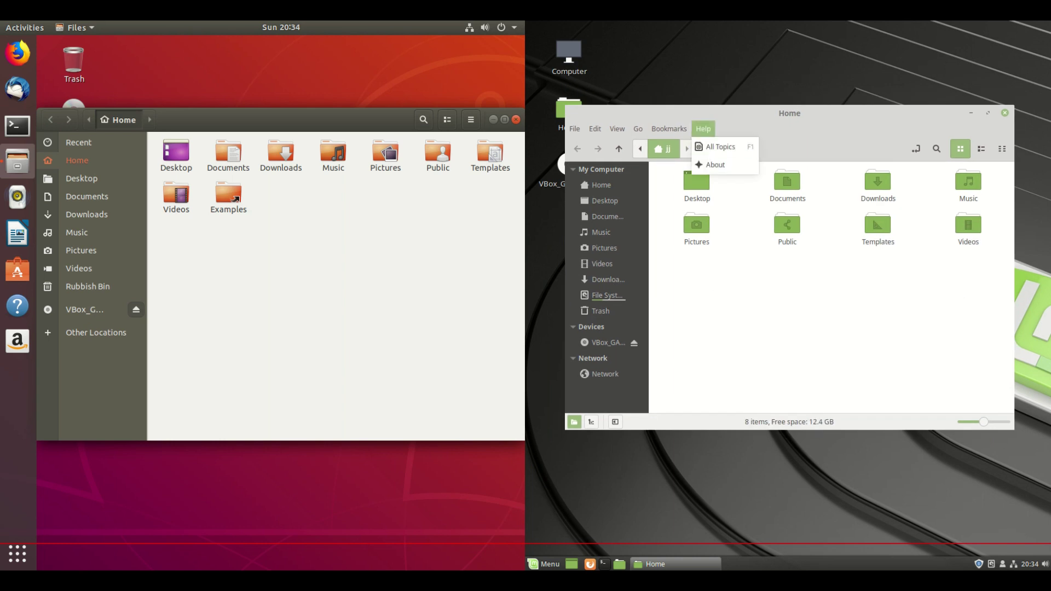
{"action": "left_click", "coordinate": [716, 164]}
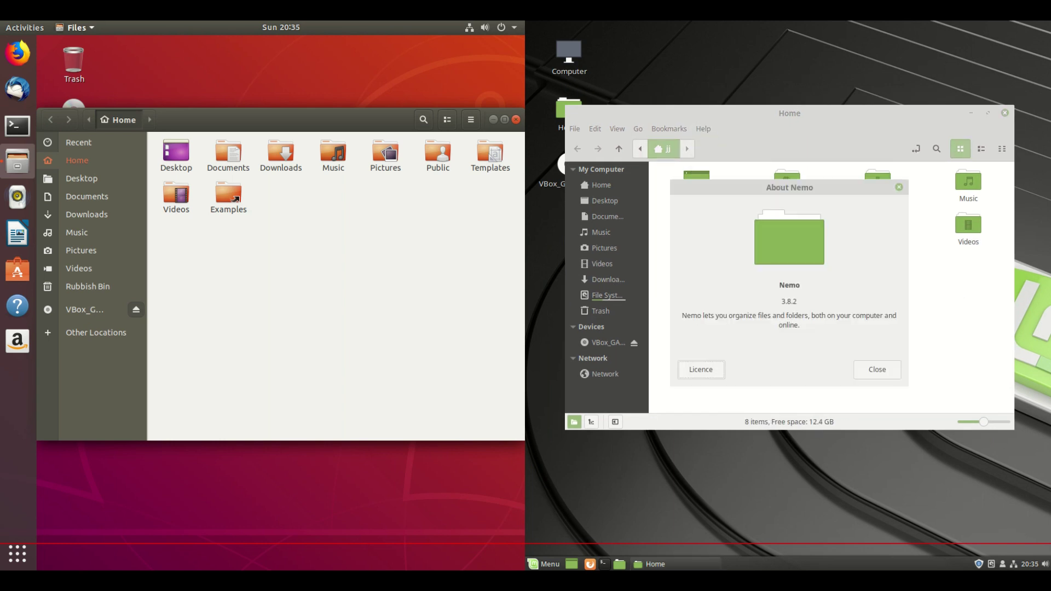
{"action": "left_click", "coordinate": [75, 28]}
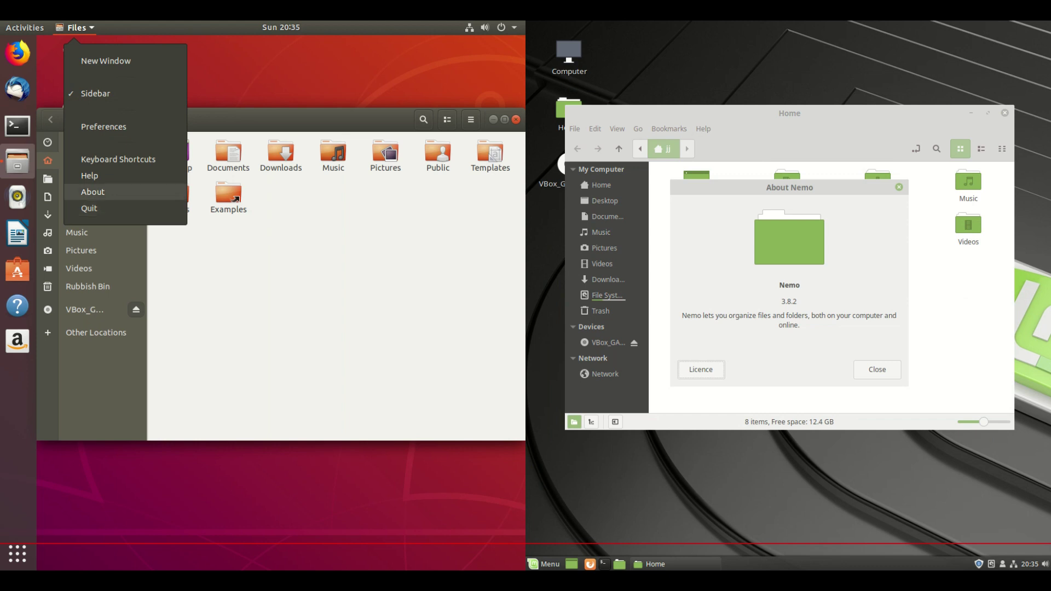
{"action": "key", "text": "Return"}
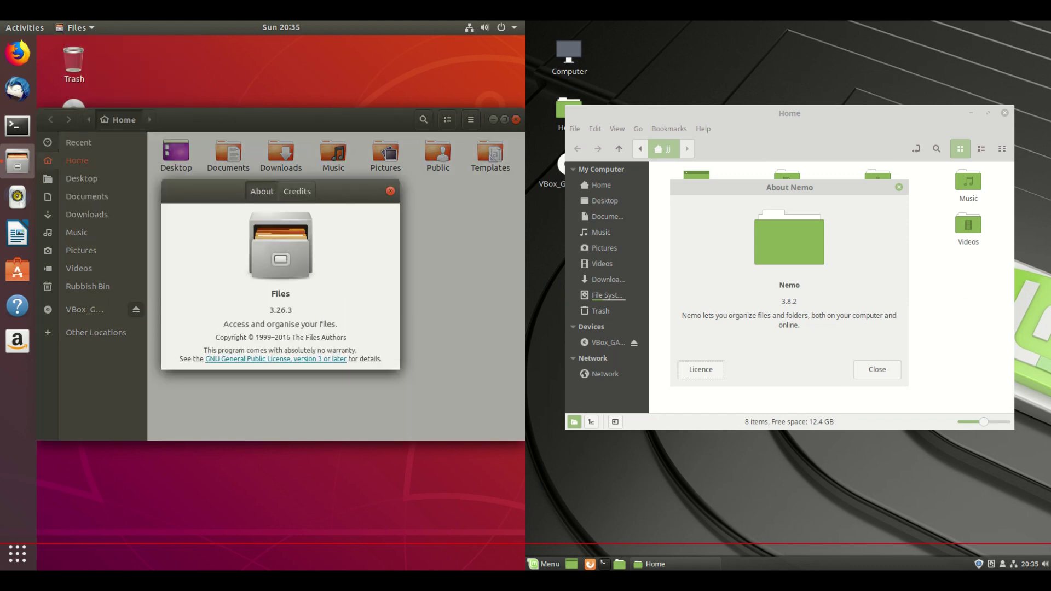
{"action": "key", "text": "Escape"}
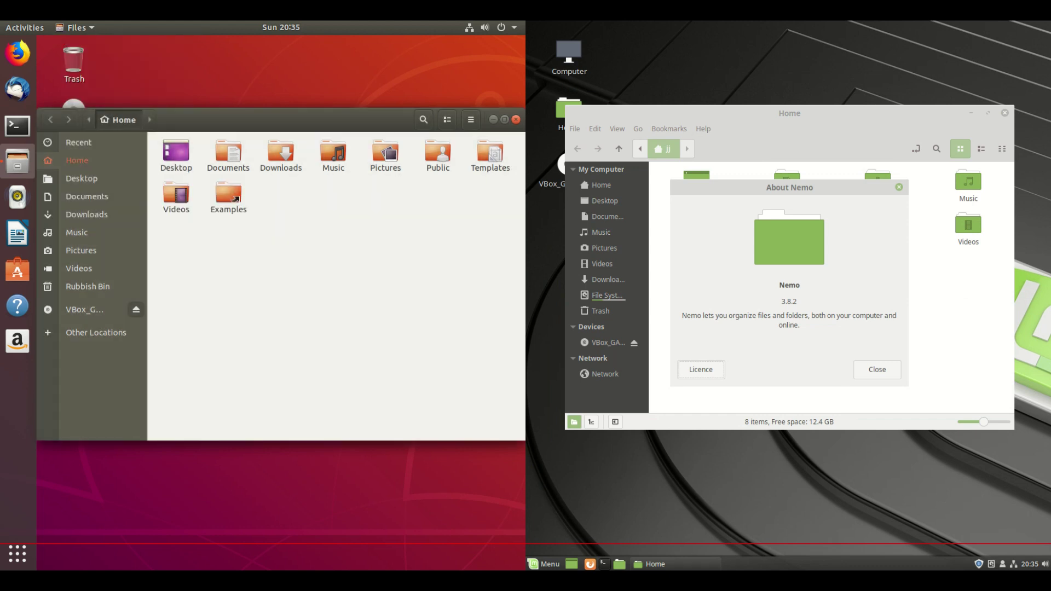
{"action": "mouse_move", "coordinate": [284, 120]}
{"action": "left_mouse_down"}
{"action": "mouse_move", "coordinate": [212, 286]}
{"action": "mouse_move", "coordinate": [243, 253]}
{"action": "mouse_move", "coordinate": [314, 55]}
{"action": "mouse_move", "coordinate": [273, 107]}
{"action": "mouse_move", "coordinate": [268, 133]}
{"action": "mouse_move", "coordinate": [281, 127]}
{"action": "left_mouse_up"}
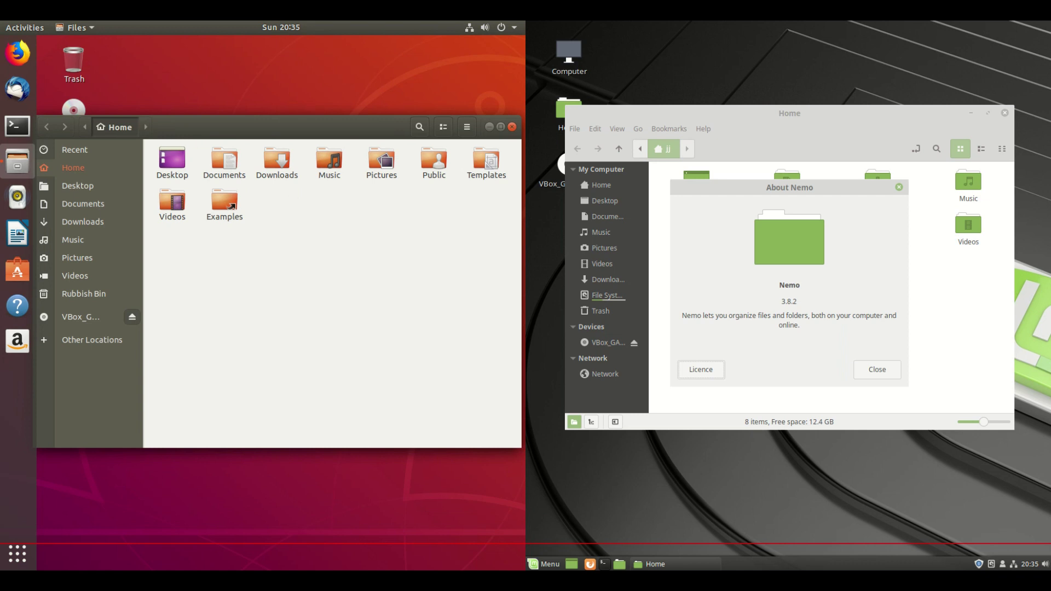
{"action": "left_click", "coordinate": [512, 127]}
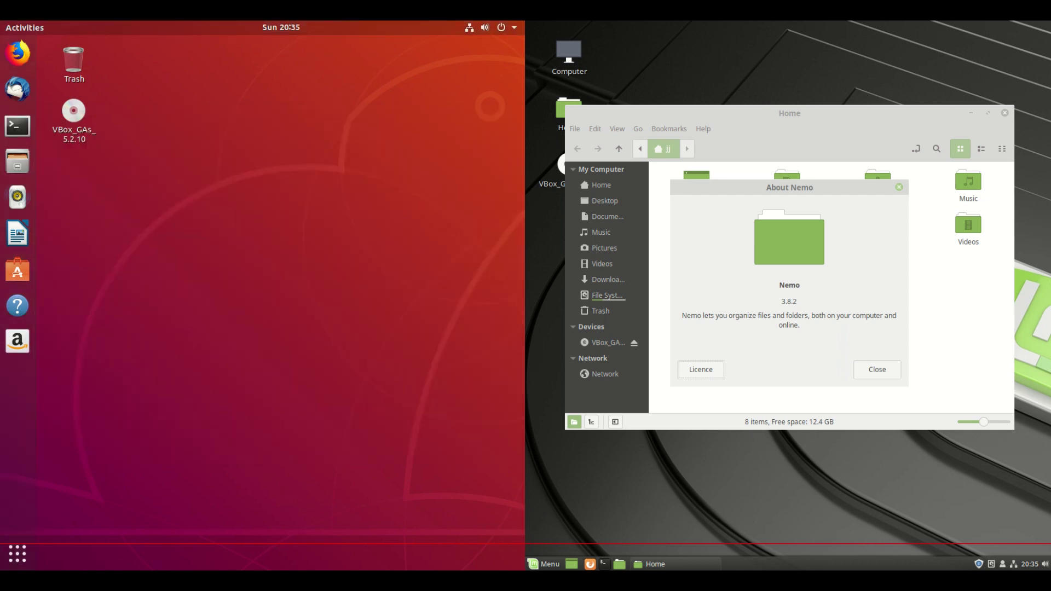
- Close Nemo's About and Home windows and run uname -a in a new Ubuntu terminal
{"action": "left_click", "coordinate": [899, 186]}
{"action": "left_click", "coordinate": [1004, 113]}
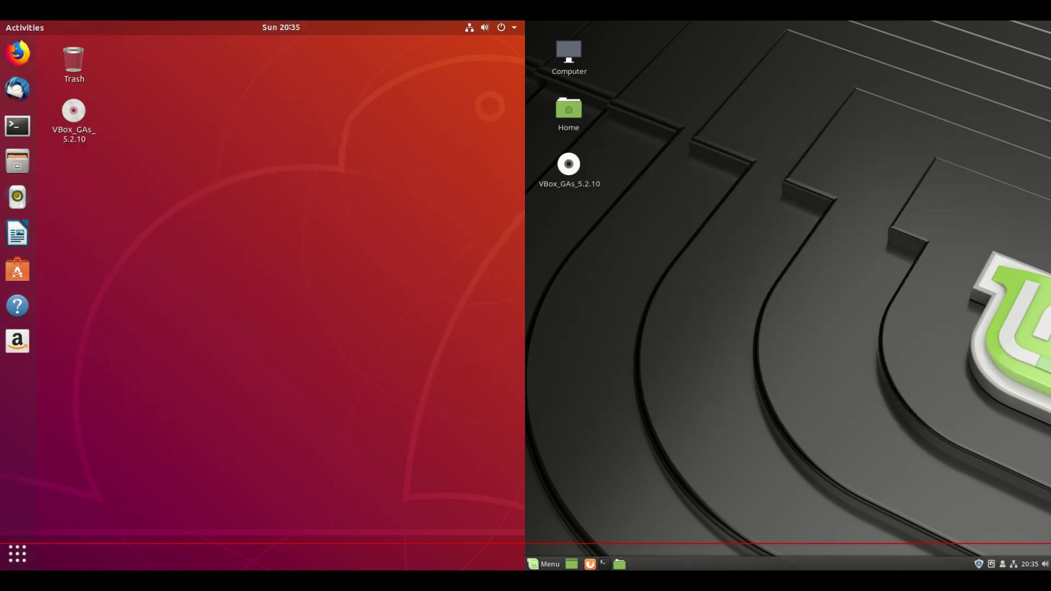
{"action": "key", "text": "ctrl+alt+t"}
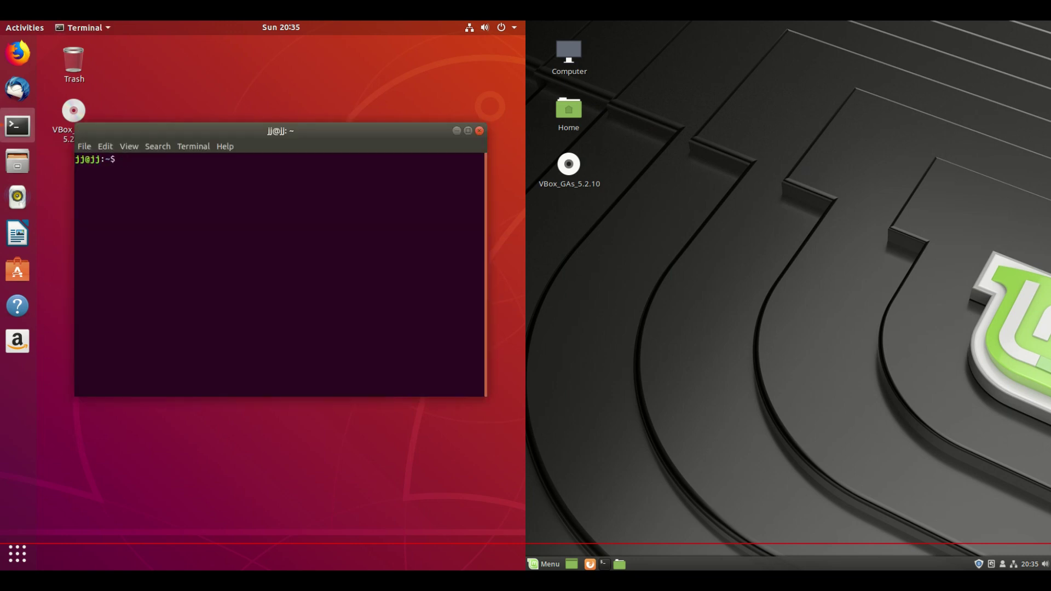
{"action": "type", "text": "uname -a"}
{"action": "key", "text": "Return"}
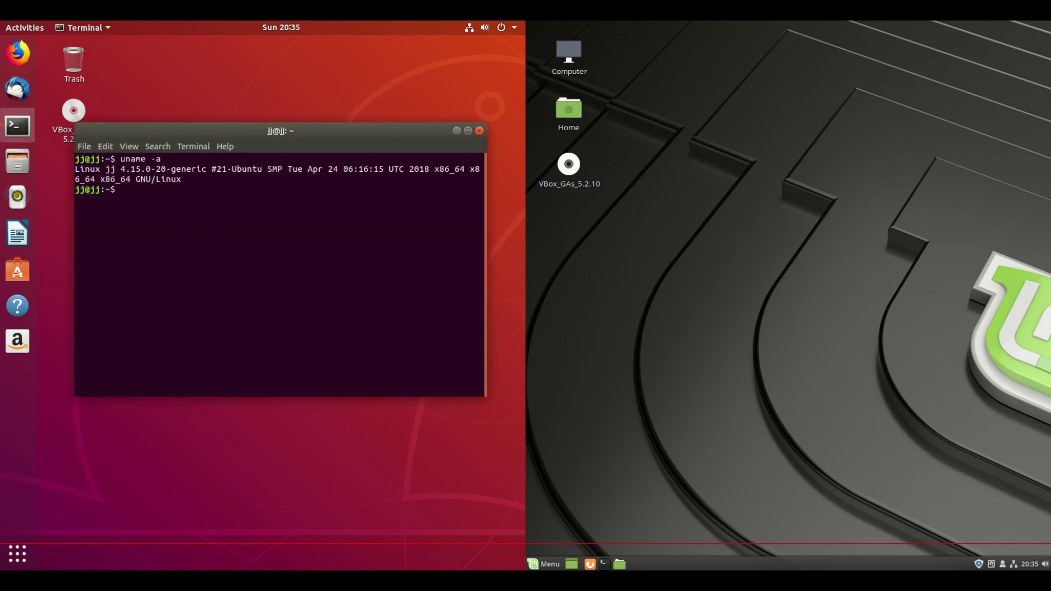
- Run uname -a in a new Mint terminal, showing the i686 kernel
{"action": "key", "text": "ctrl+alt+t"}
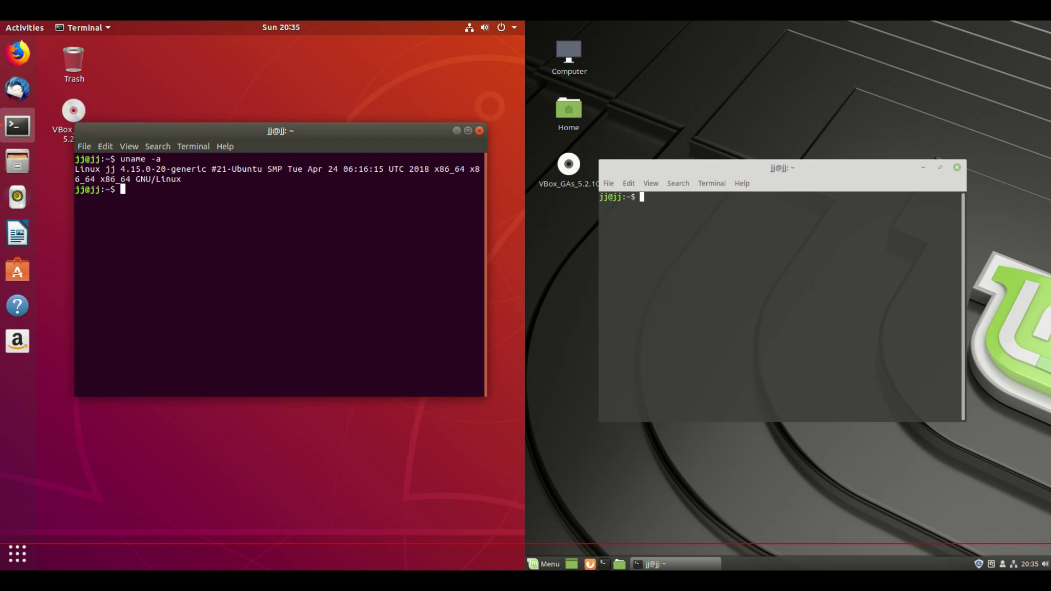
{"action": "type", "text": "uname -a"}
{"action": "key", "text": "Return"}
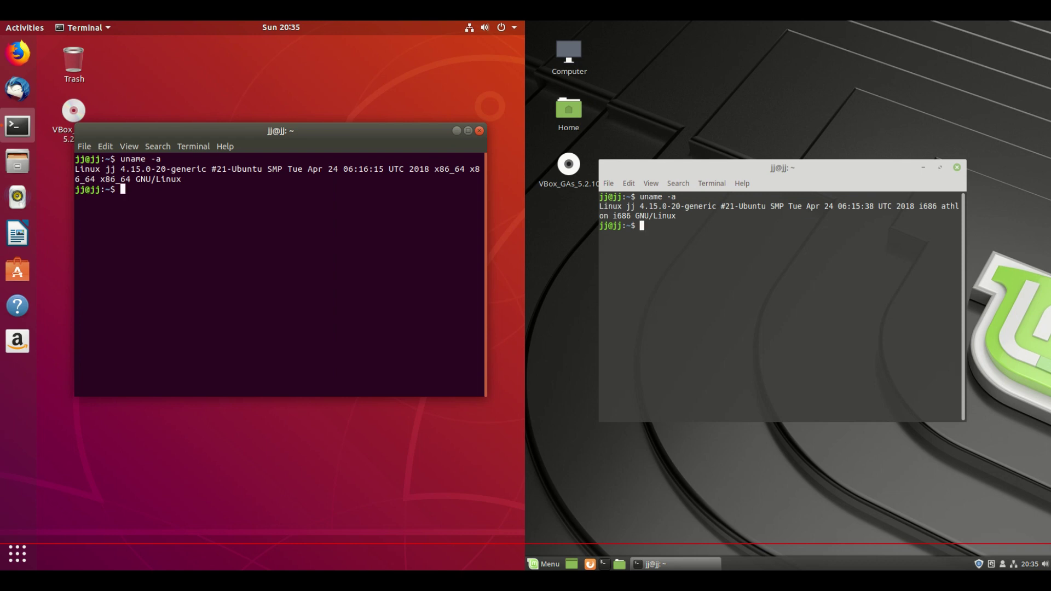
- Launch Software Sources from the Mint Menu by searching 'soft'
{"action": "key", "text": "super"}
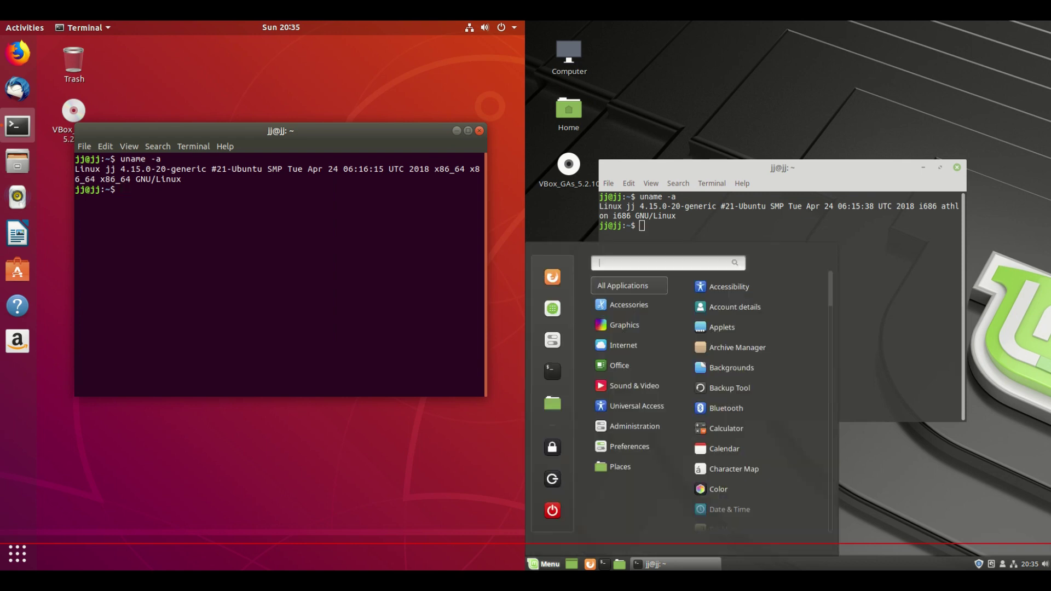
{"action": "type", "text": "soft"}
{"action": "key", "text": "Down"}
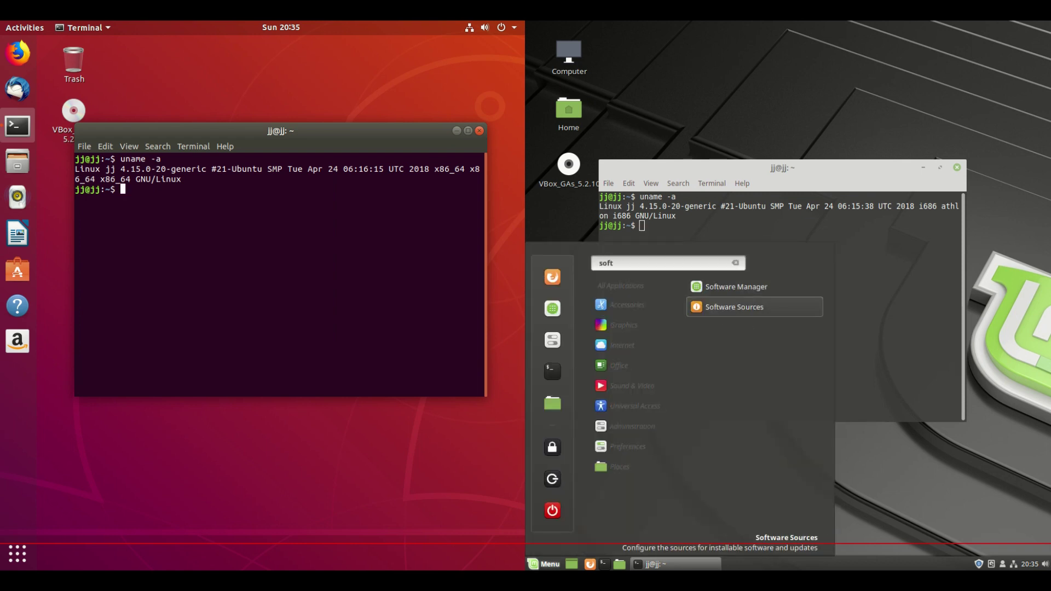
{"action": "key", "text": "Return"}
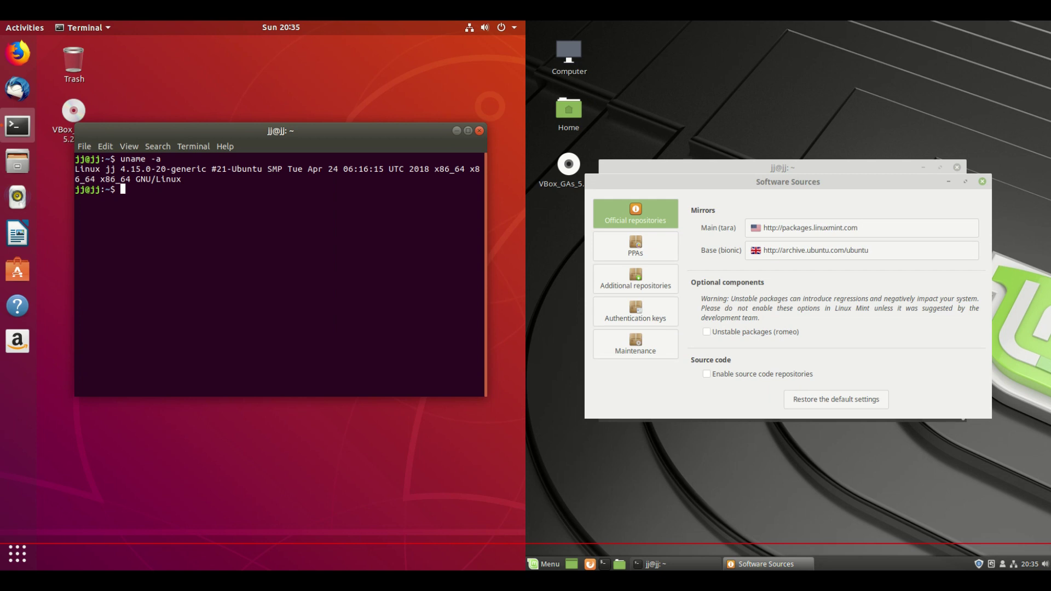
- Run lsb_release -a on Ubuntu and highlight release 18.04 and codename bionic
{"action": "type", "text": "lsb_release -a"}
{"action": "key", "text": "Return"}
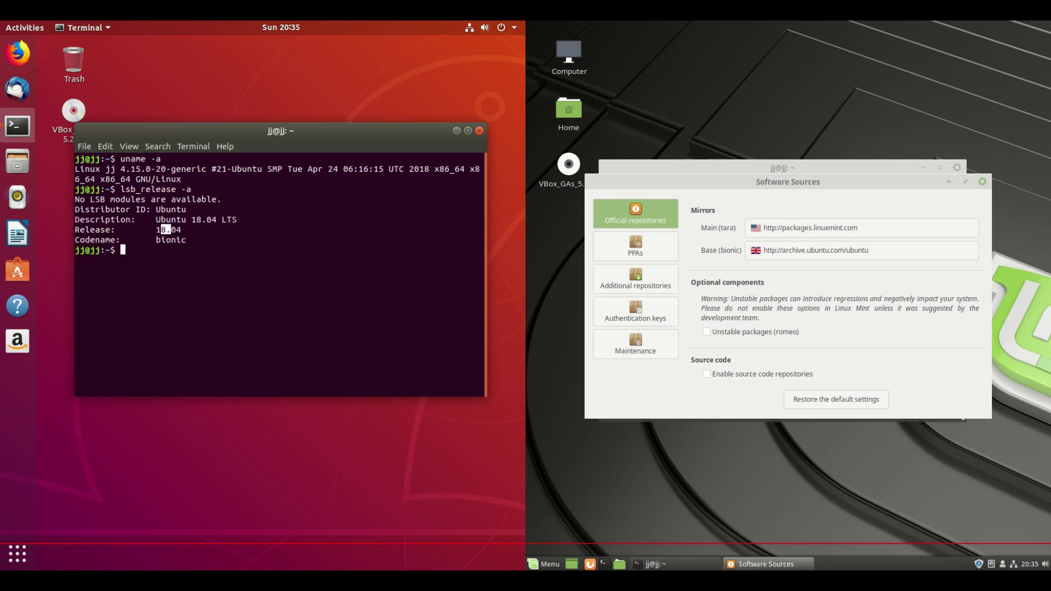
{"action": "left_click_drag", "start_coordinate": [166, 229], "coordinate": [181, 241]}
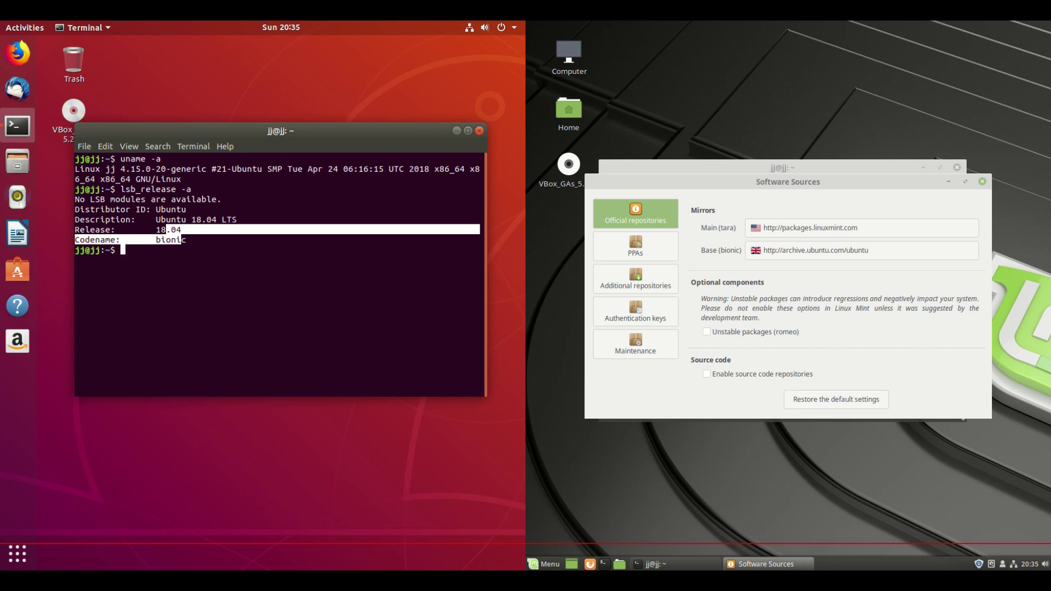
{"action": "left_click_drag", "start_coordinate": [789, 182], "coordinate": [771, 185]}
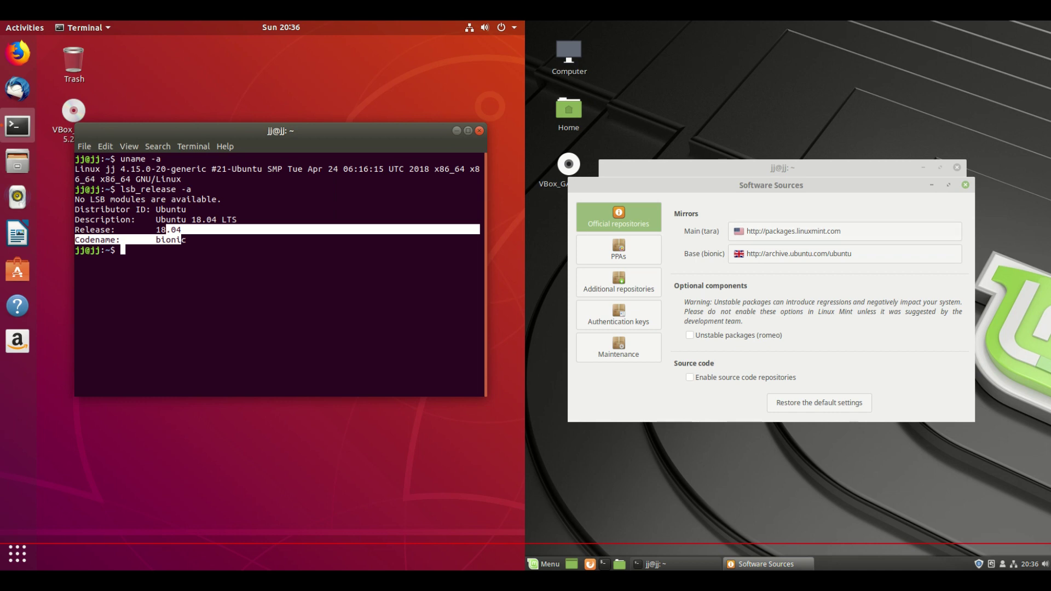
- Start htop in the Ubuntu terminal
{"action": "left_click", "coordinate": [182, 240]}
{"action": "type", "text": "htop"}
{"action": "key", "text": "Return"}
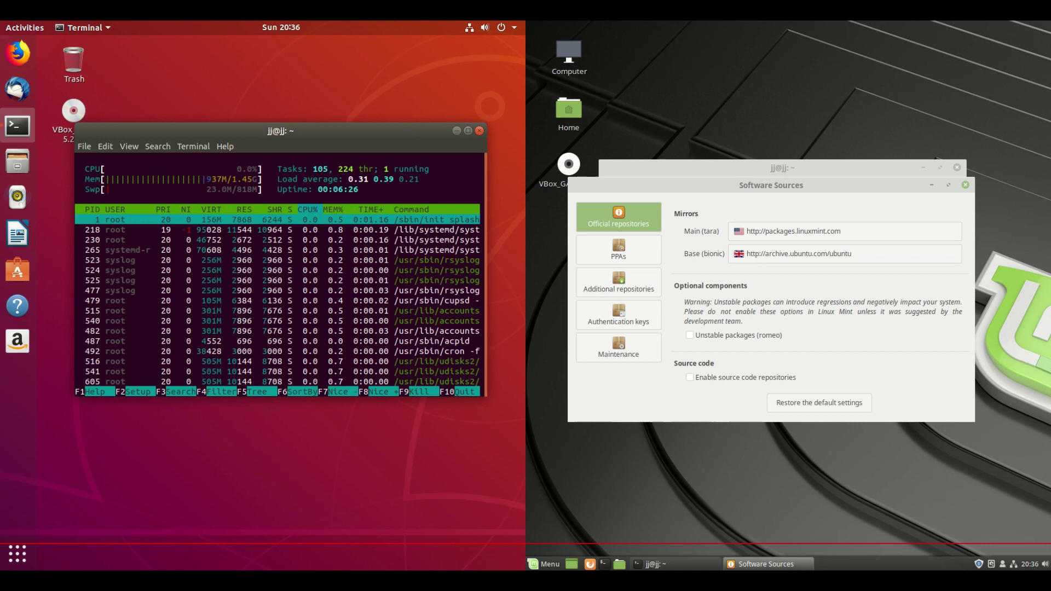
- Close Software Sources, run htop on Mint, and arrange both htop terminals side by side
{"action": "left_click", "coordinate": [965, 185]}
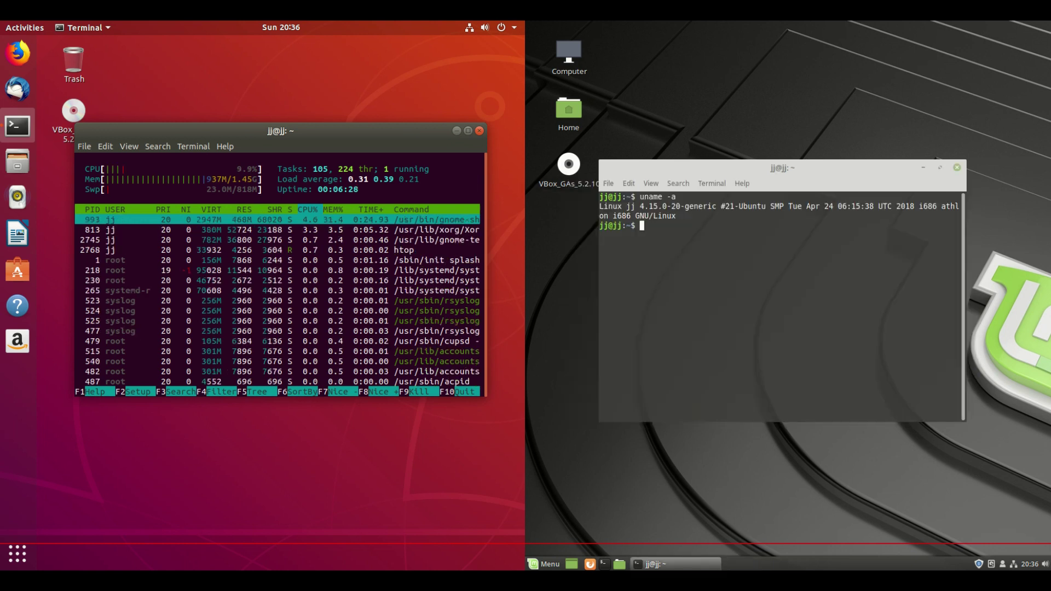
{"action": "type", "text": "htop"}
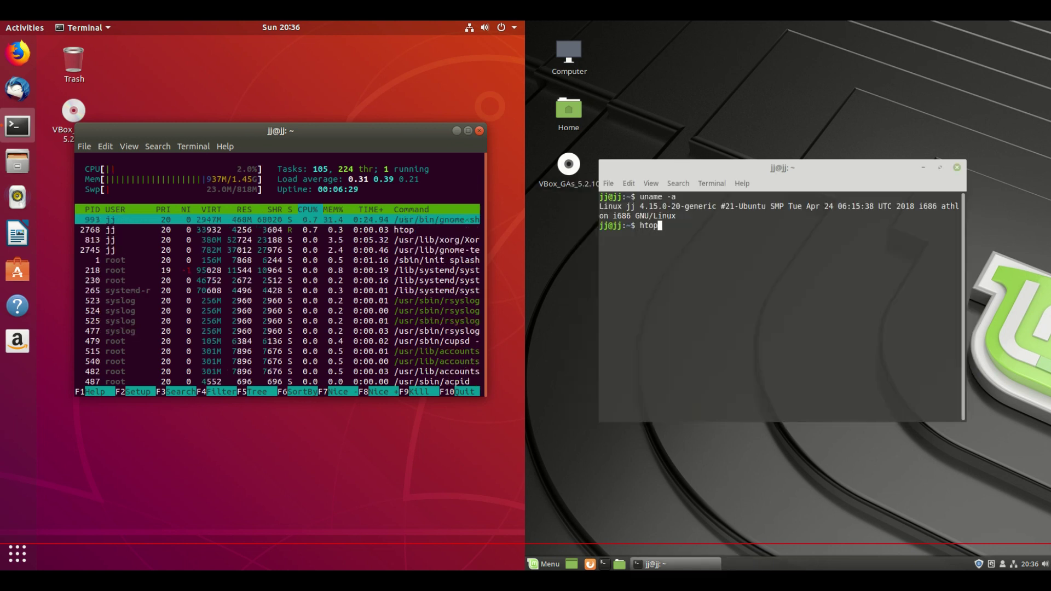
{"action": "key", "text": "Return"}
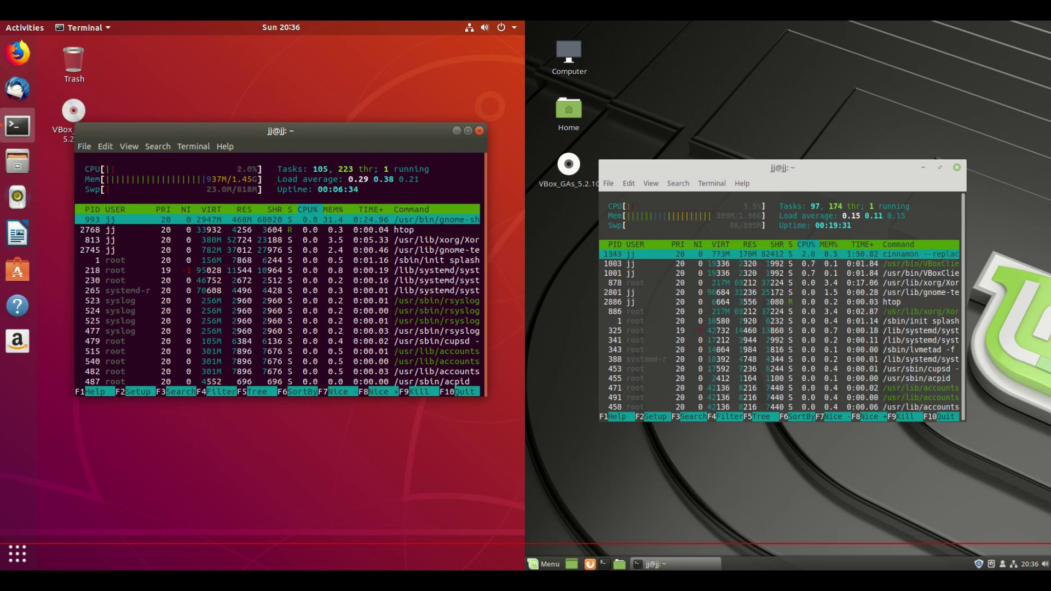
{"action": "left_click_drag", "start_coordinate": [783, 168], "coordinate": [784, 128]}
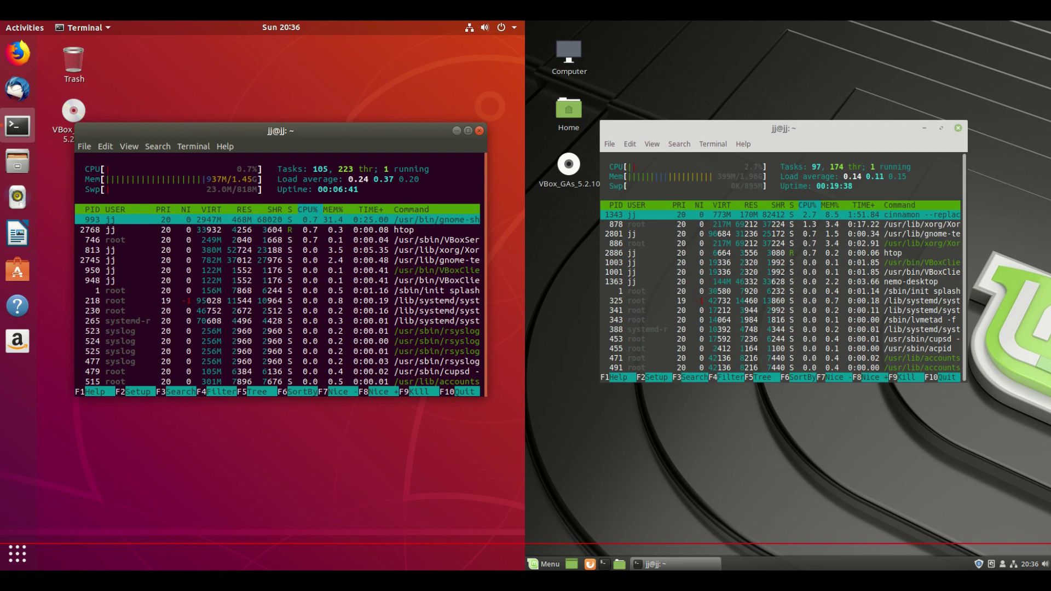
{"action": "left_click_drag", "start_coordinate": [281, 131], "coordinate": [296, 148]}
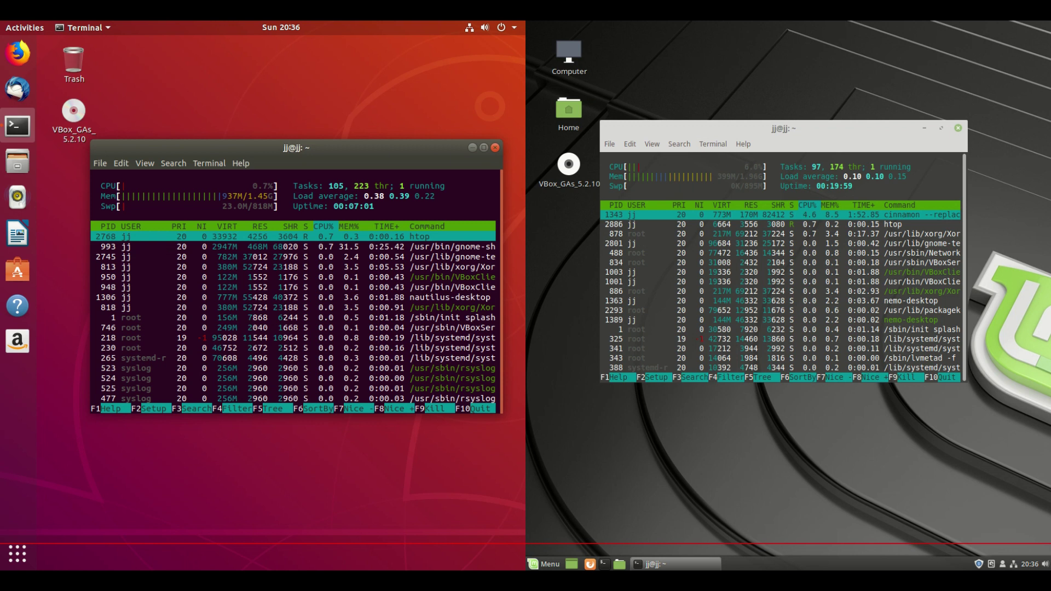
{"action": "left_click", "coordinate": [293, 277]}
- Open new terminals on both desktops and run sudo apt install htop on Mint
{"action": "right_click", "coordinate": [17, 126]}
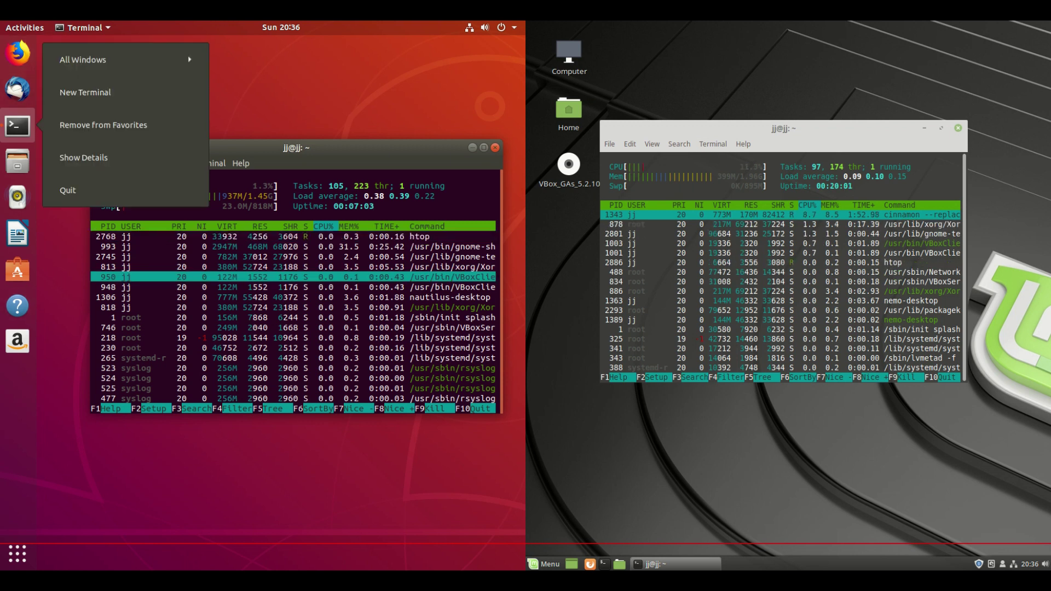
{"action": "left_click", "coordinate": [85, 92]}
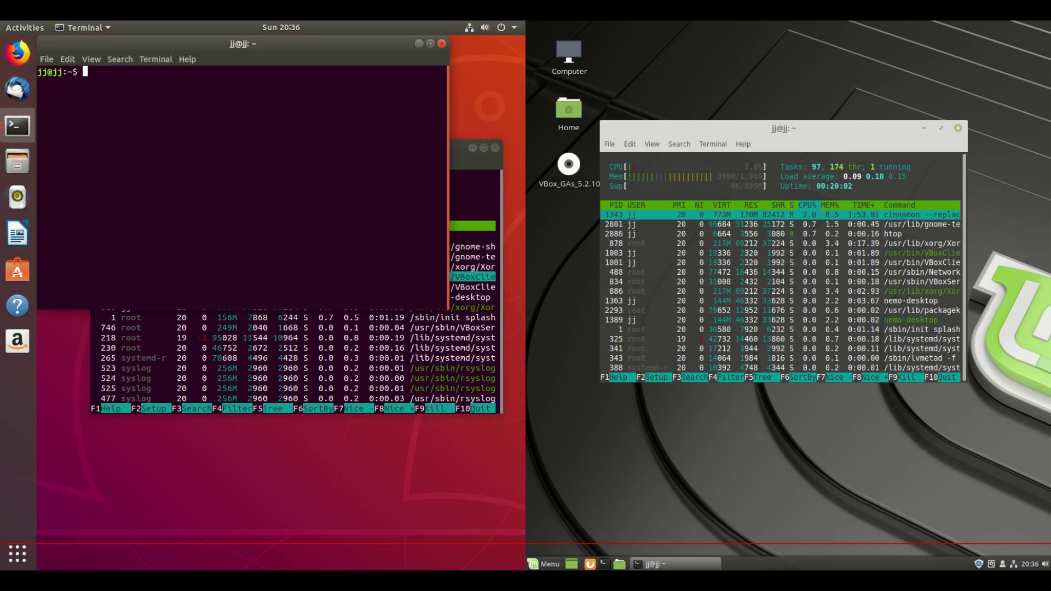
{"action": "key", "text": "ctrl+alt+t"}
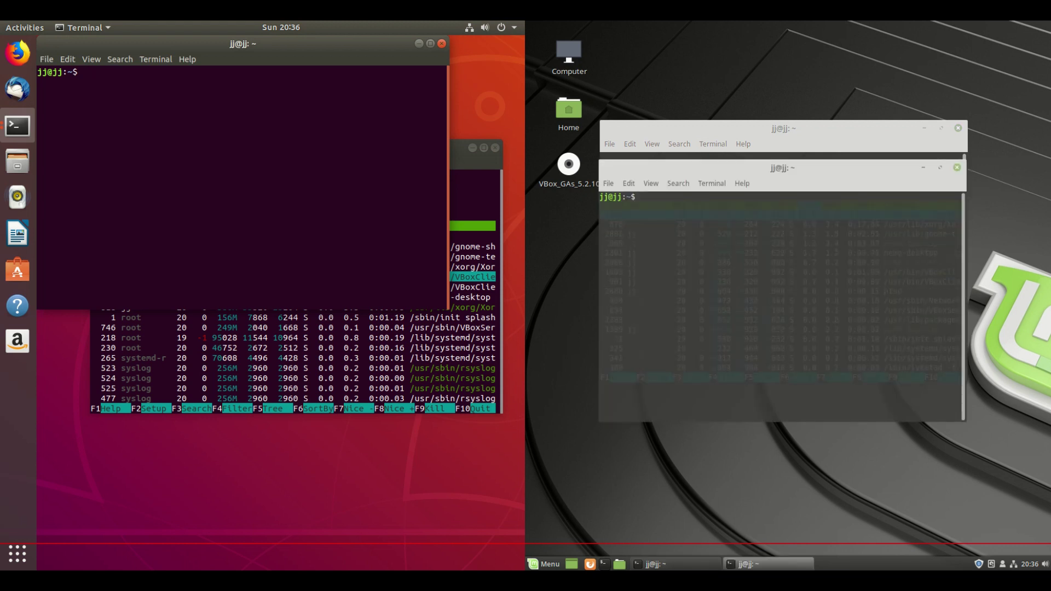
{"action": "type", "text": "sudo"}
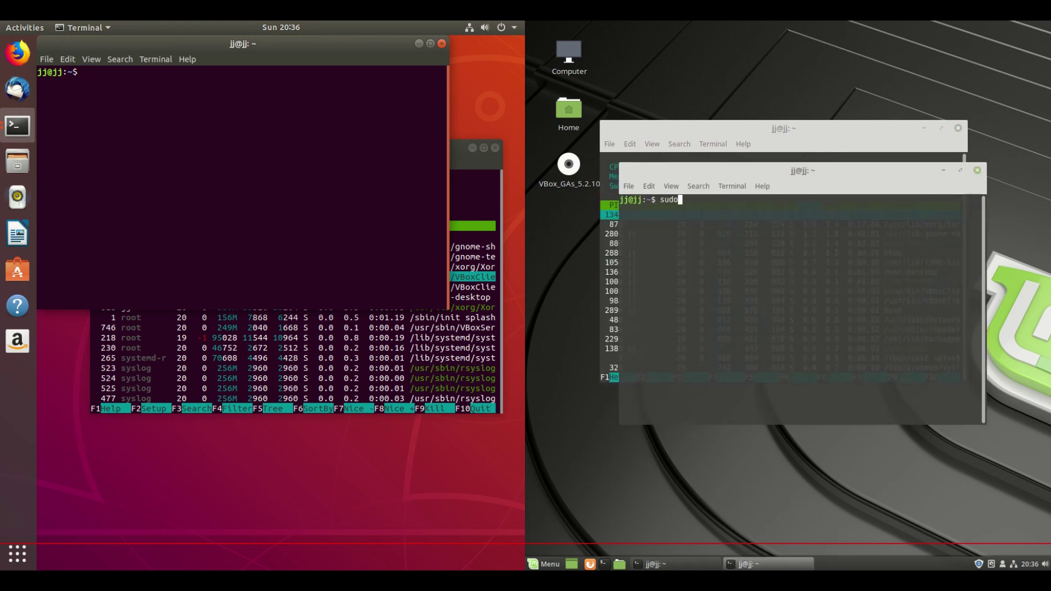
{"action": "type", "text": " apt install hot"}
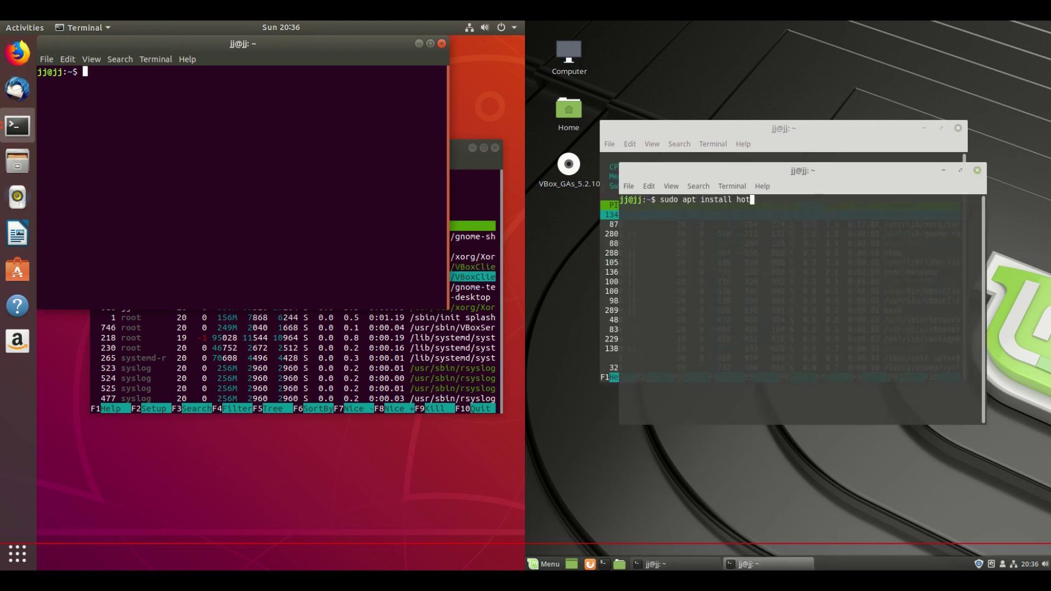
{"action": "key", "text": "BackSpace"}
{"action": "key", "text": "BackSpace"}
{"action": "type", "text": "top"}
{"action": "key", "text": "Return"}
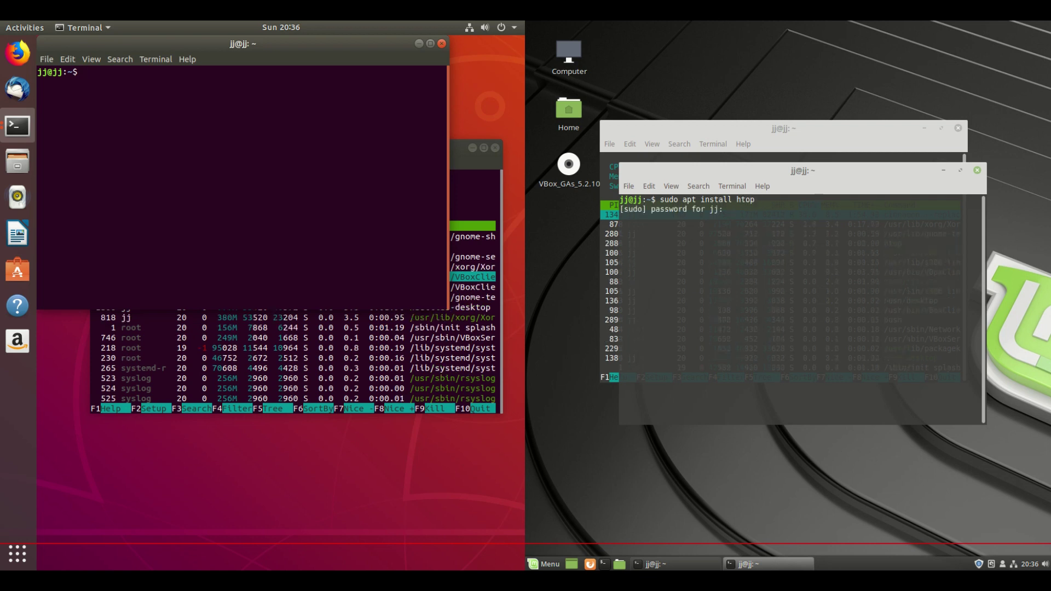
- Run sudo apt install htop on Ubuntu with the password; htop 2.1.0-3 is already newest
{"action": "type", "text": "htop"}
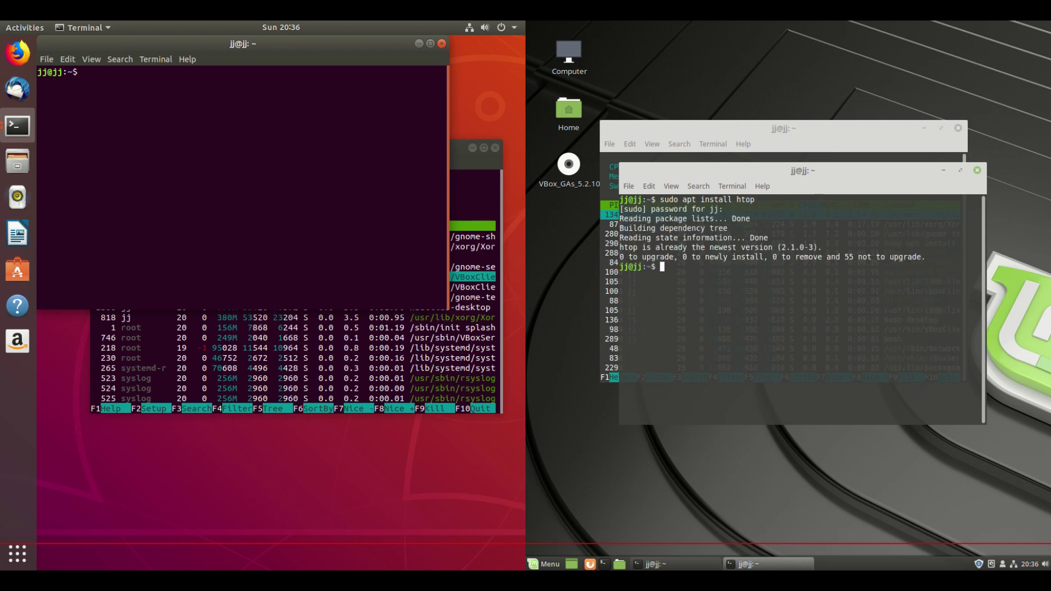
{"action": "key", "text": "BackSpace"}
{"action": "key", "text": "BackSpace"}
{"action": "key", "text": "BackSpace"}
{"action": "key", "text": "BackSpace"}
{"action": "type", "text": "sudo"}
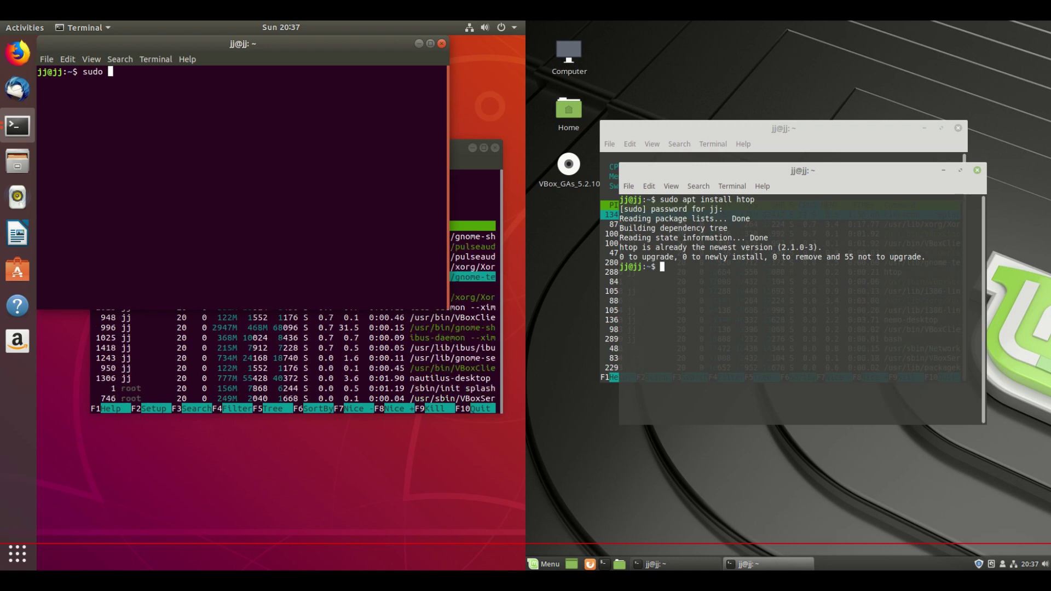
{"action": "type", "text": " apt inst"}
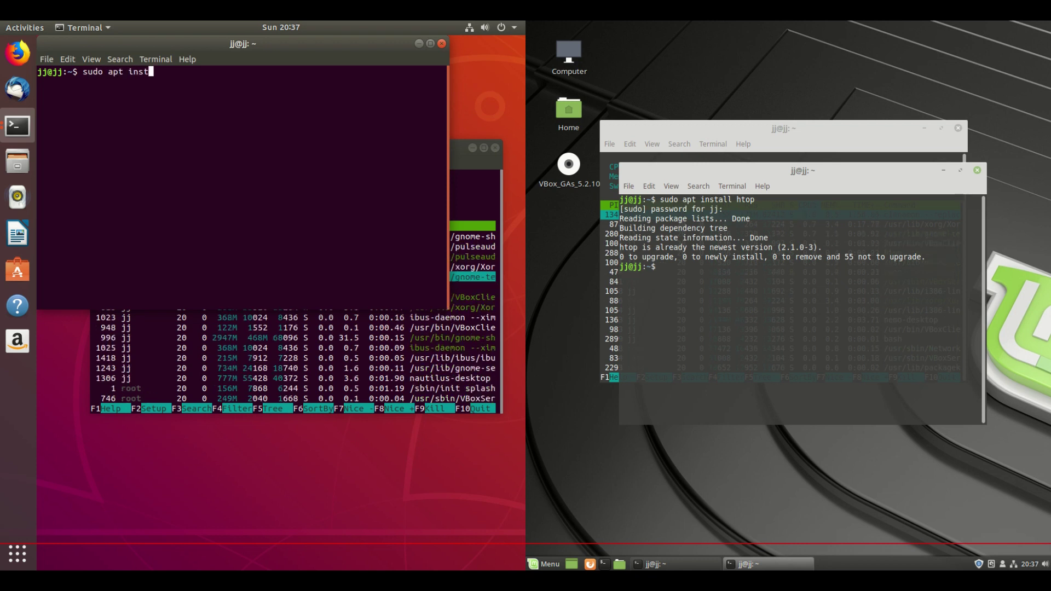
{"action": "type", "text": "all htop"}
{"action": "key", "text": "Return"}
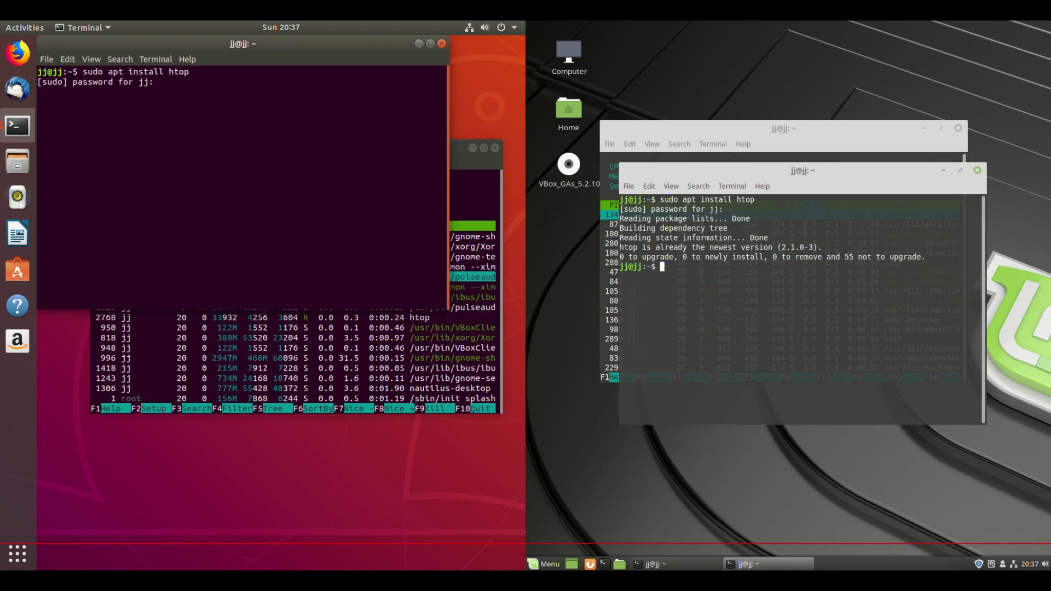
{"action": "key", "text": "Return"}
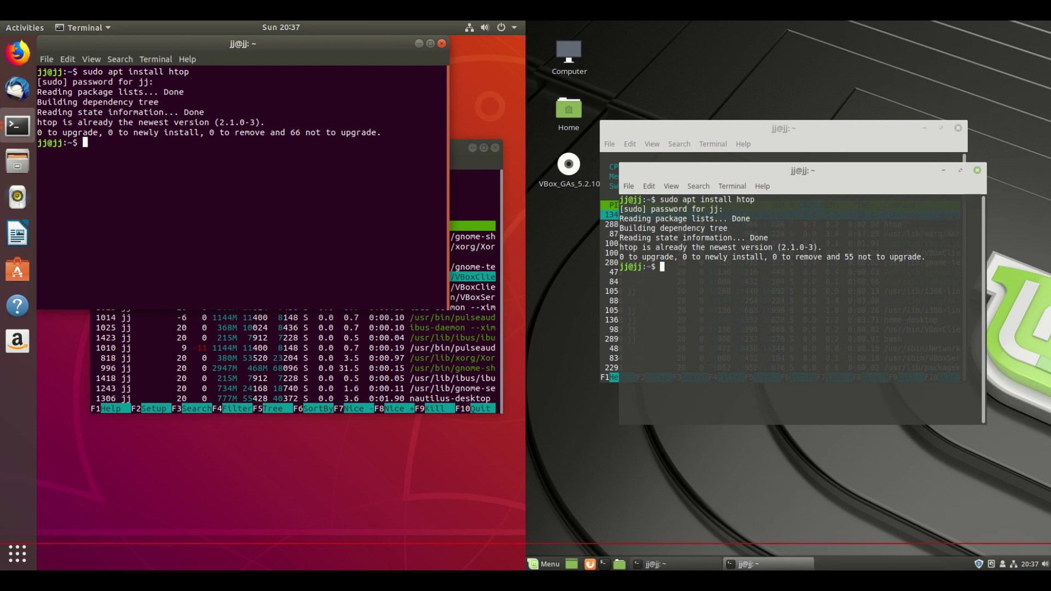
- Close both install terminals and move Mint's htop window right and down
{"action": "left_click", "coordinate": [441, 44]}
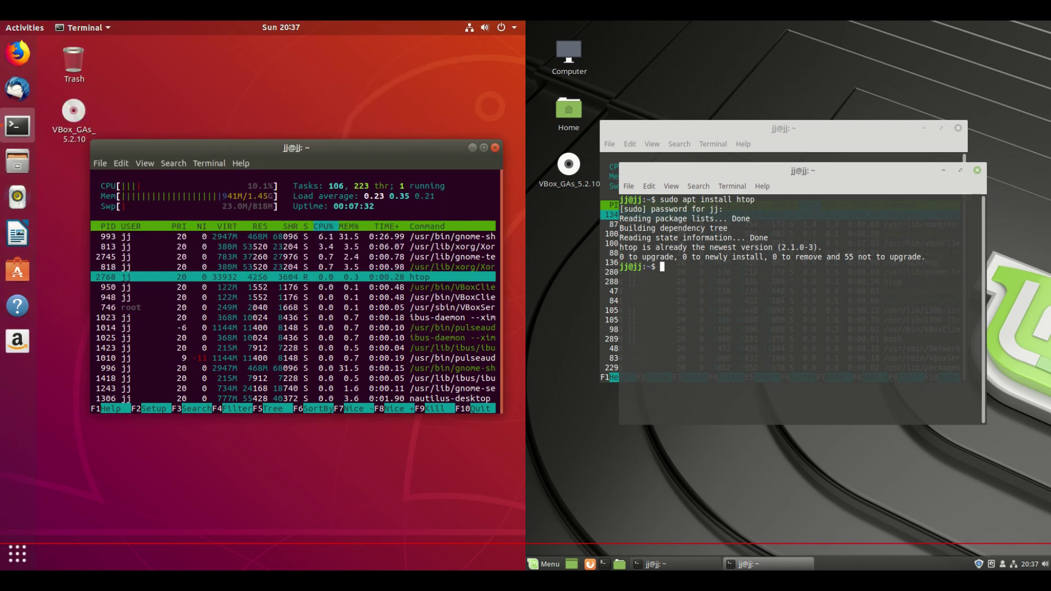
{"action": "left_click", "coordinate": [977, 171]}
{"action": "left_click", "coordinate": [544, 564]}
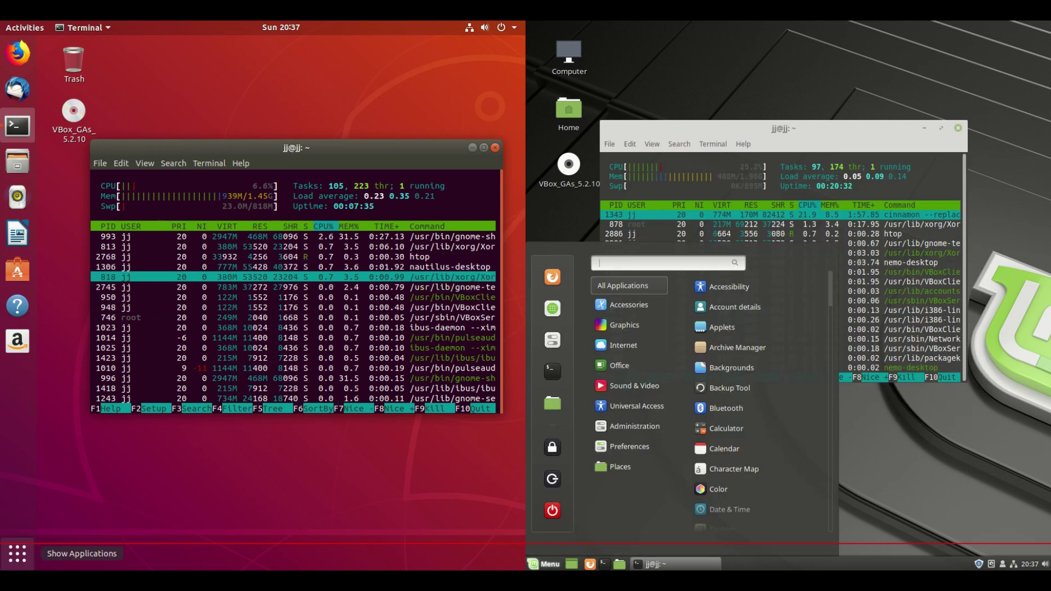
{"action": "left_click", "coordinate": [17, 554]}
{"action": "left_click", "coordinate": [17, 553]}
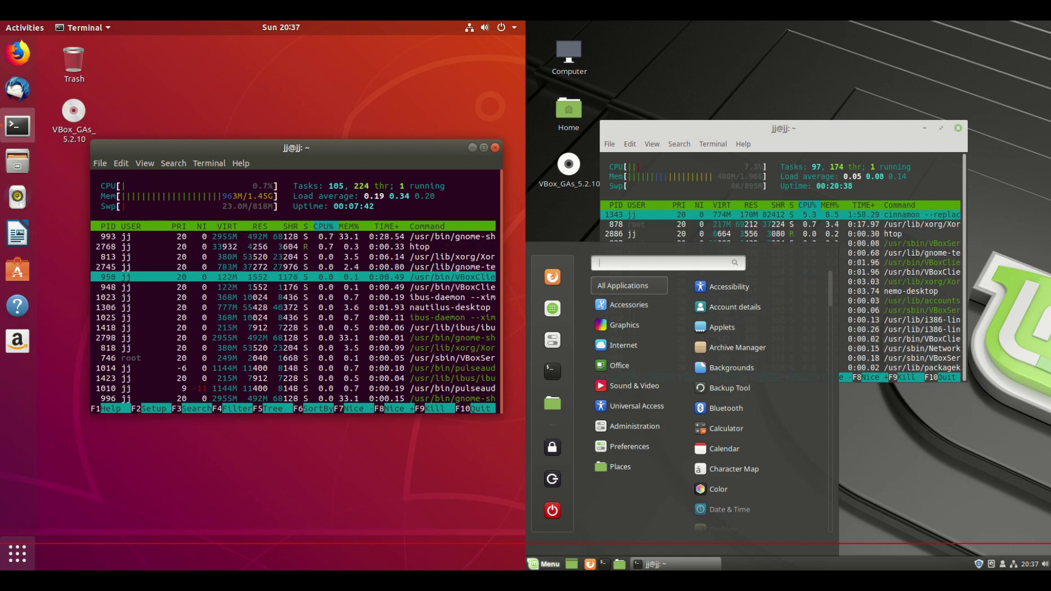
{"action": "key", "text": "Escape"}
{"action": "left_click_drag", "start_coordinate": [784, 129], "coordinate": [841, 172]}
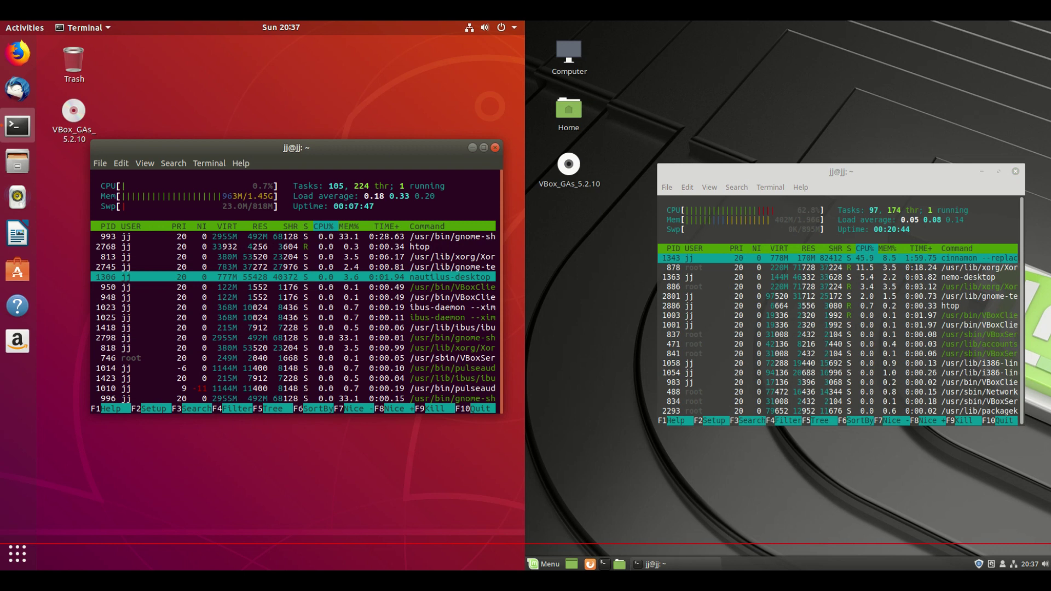
- Select the Computer, Home and VBox_GAs_5.2.10 desktop icons and browse the Mint Menu
{"action": "left_click", "coordinate": [569, 53]}
{"action": "left_click", "coordinate": [569, 109]}
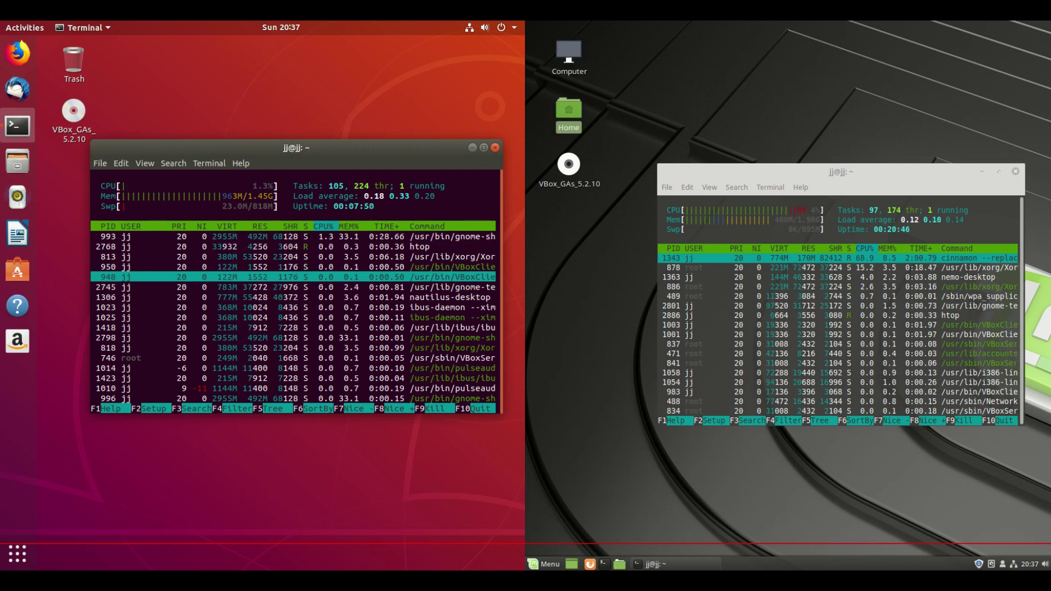
{"action": "left_click", "coordinate": [569, 165]}
{"action": "key", "text": "super"}
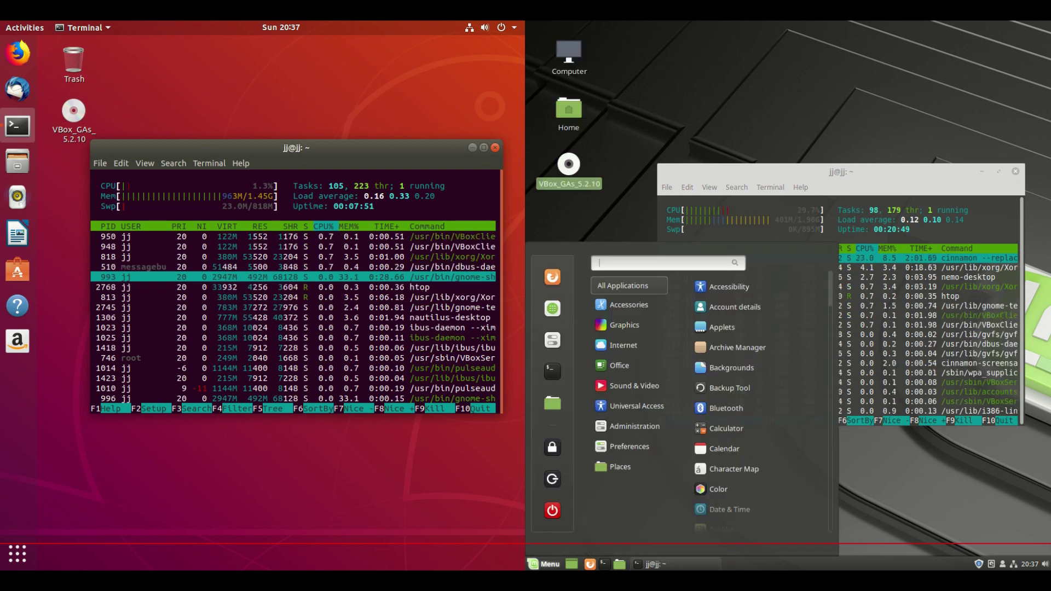
{"action": "scroll", "coordinate": [756, 469], "scroll_direction": "down", "scroll_amount": 7}
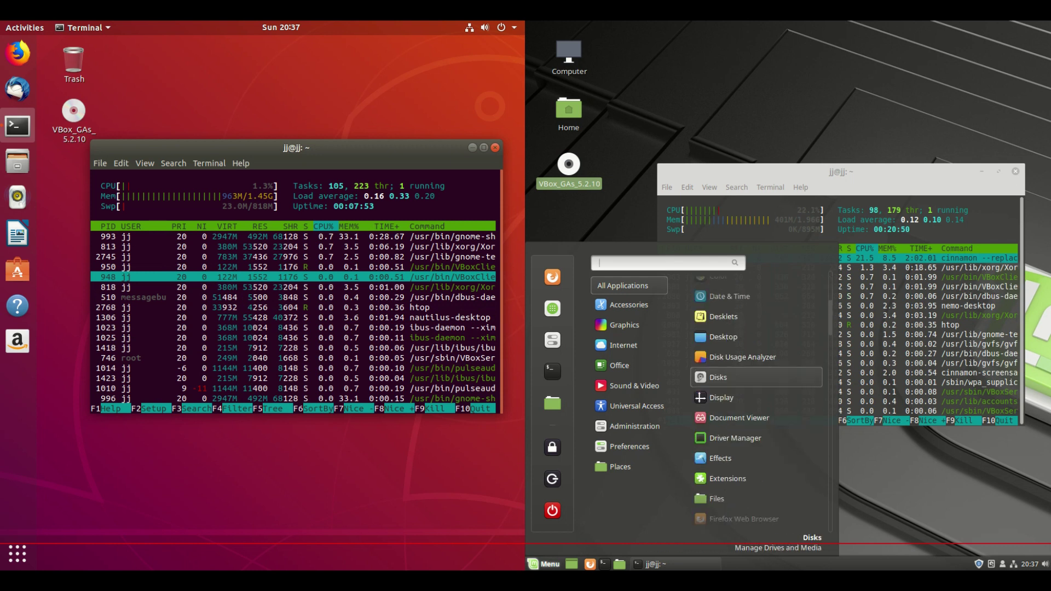
{"action": "key", "text": "Up"}
{"action": "key", "text": "Up"}
{"action": "key", "text": "Up"}
{"action": "key", "text": "Up"}
{"action": "key", "text": "Up"}
{"action": "key", "text": "Up"}
{"action": "key", "text": "Up"}
{"action": "key", "text": "Up"}
{"action": "key", "text": "Up"}
{"action": "key", "text": "Up"}
{"action": "key", "text": "Up"}
{"action": "key", "text": "Up"}
{"action": "key", "text": "Up"}
{"action": "key", "text": "Up"}
{"action": "key", "text": "Escape"}
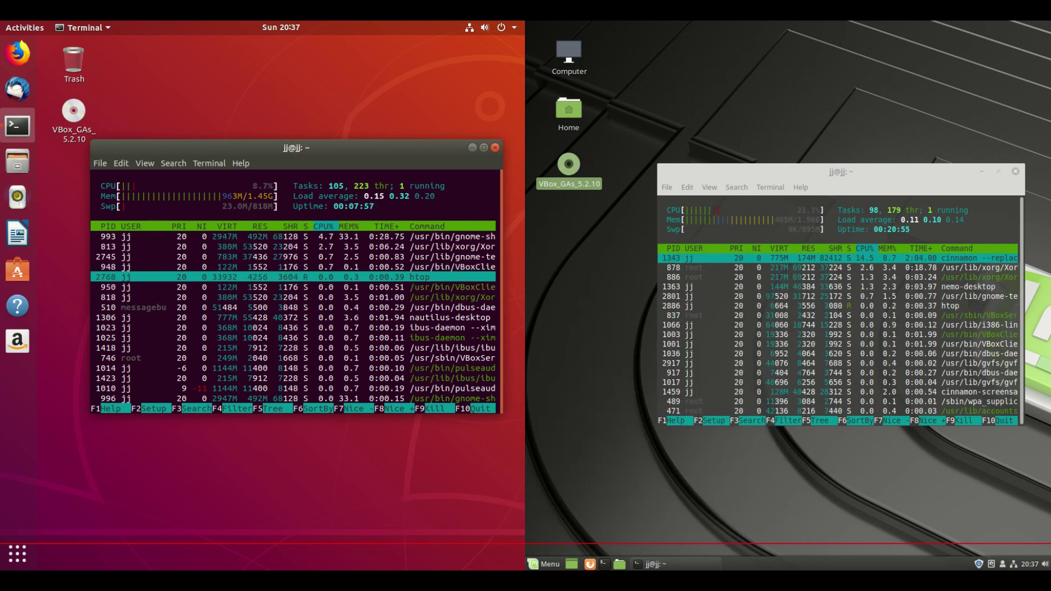
- Drag Ubuntu's htop window down level with Mint's and deselect the VBox_GAs_5.2.10 icon
{"action": "left_click_drag", "start_coordinate": [296, 148], "coordinate": [291, 189]}
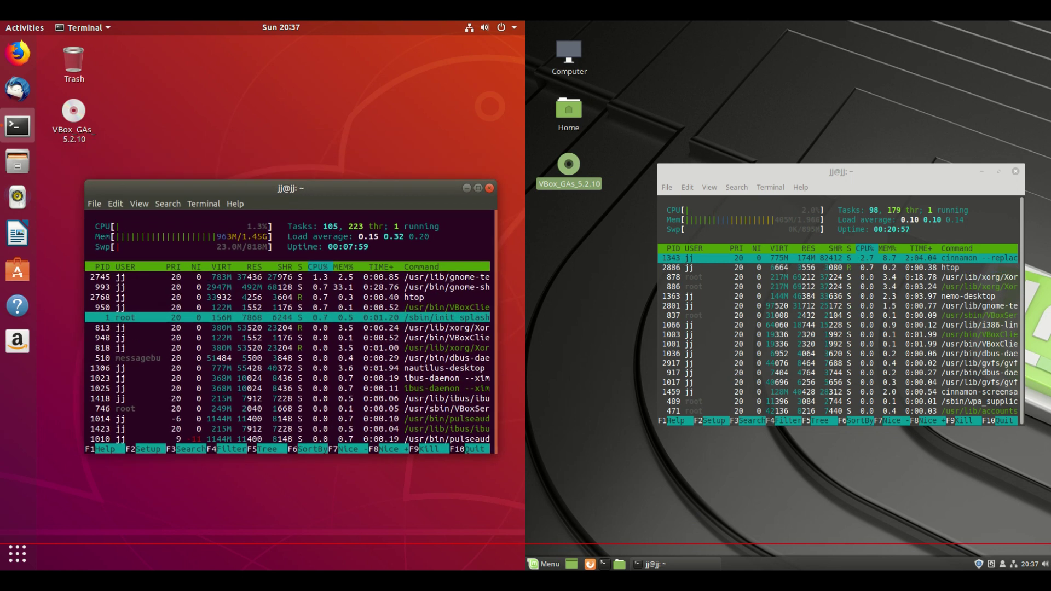
{"action": "left_click", "coordinate": [594, 284]}
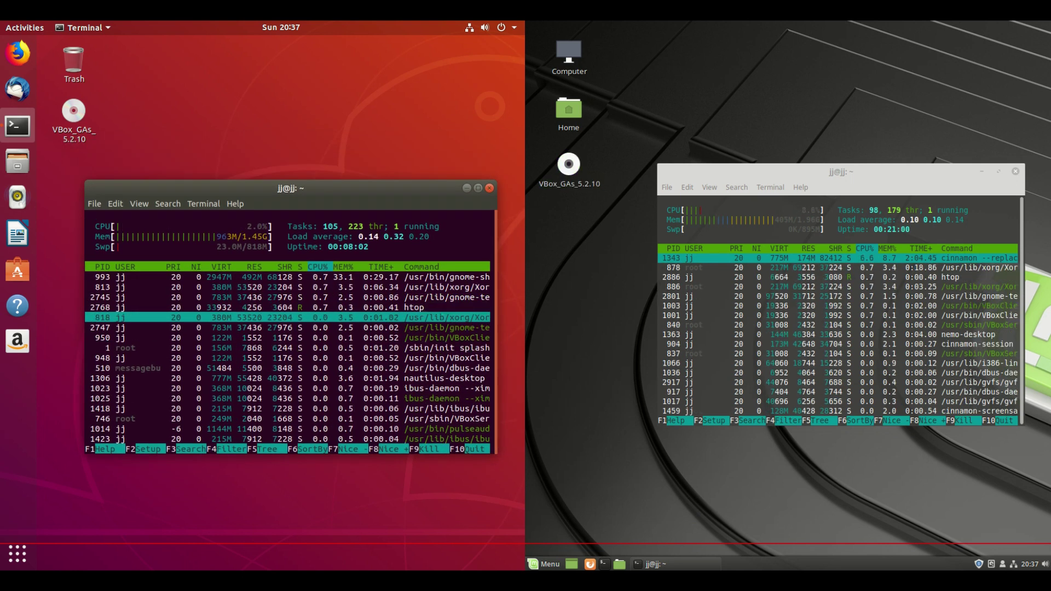